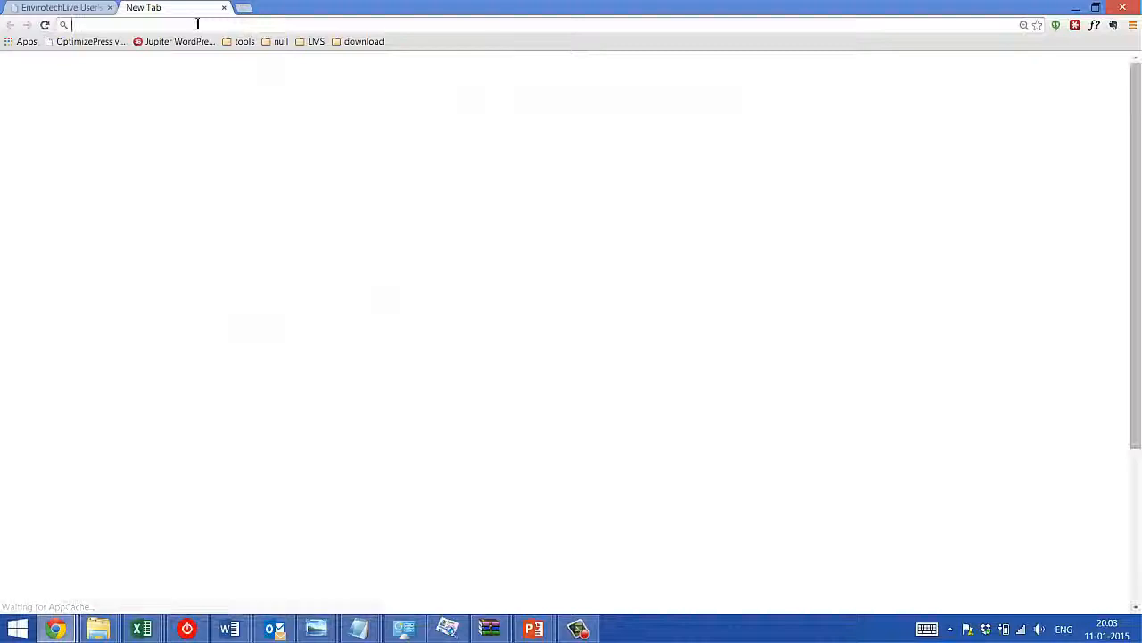
Load envirotechlive.com in the new browser tab and return to the tab showing the CPCB live station map
text(envirotechlive.com)
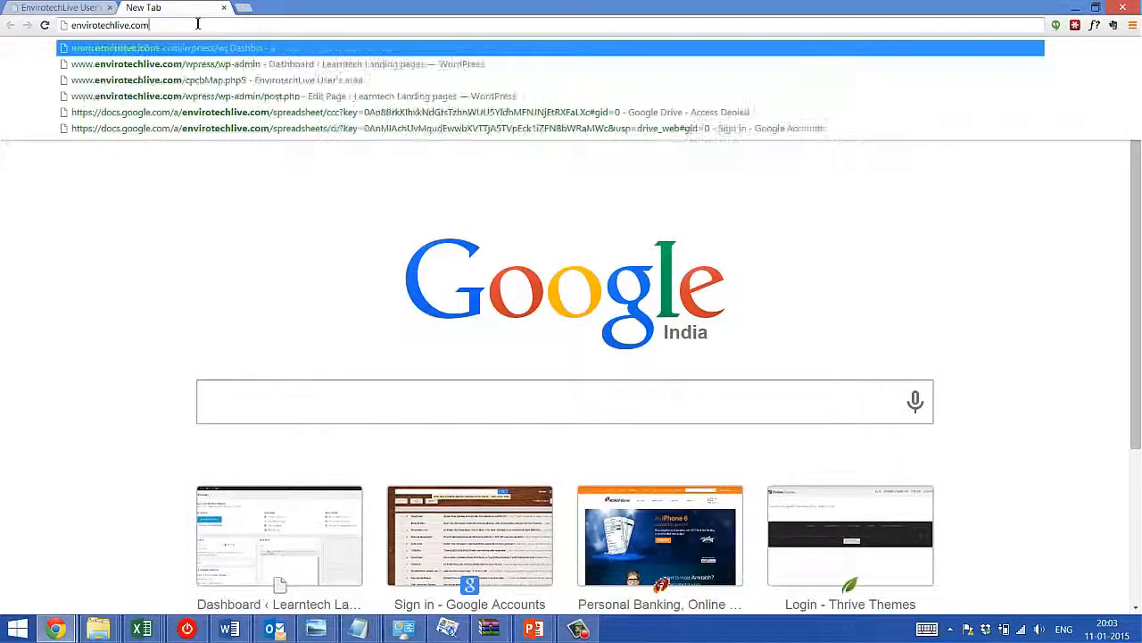
key(Return)
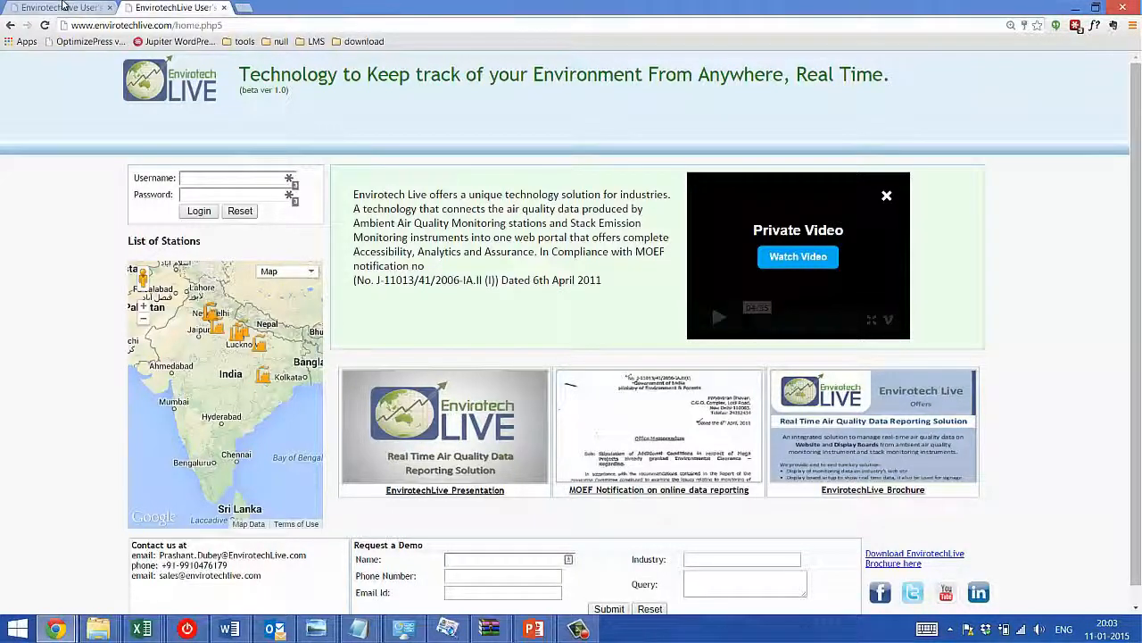
key(ctrl+shift+Tab)
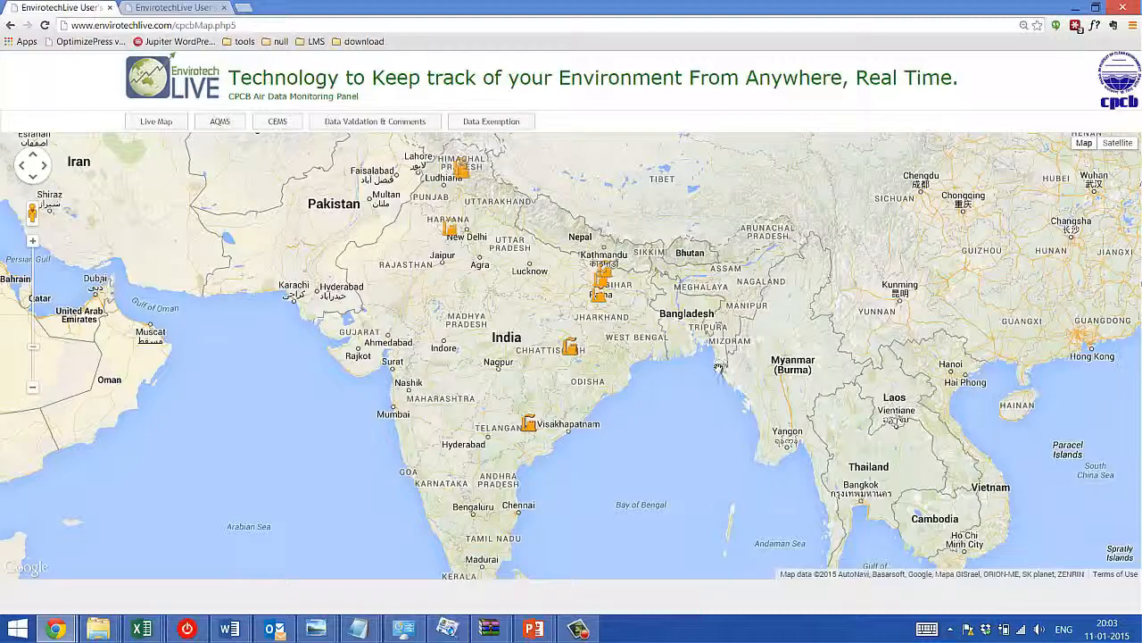
Zoom in on a cluster of monitoring stations on the live map and open the details of the ITC Bhadrachalam AQMS 2 station
scroll(607, 352, up, 2)
scroll(508, 366, down, 3)
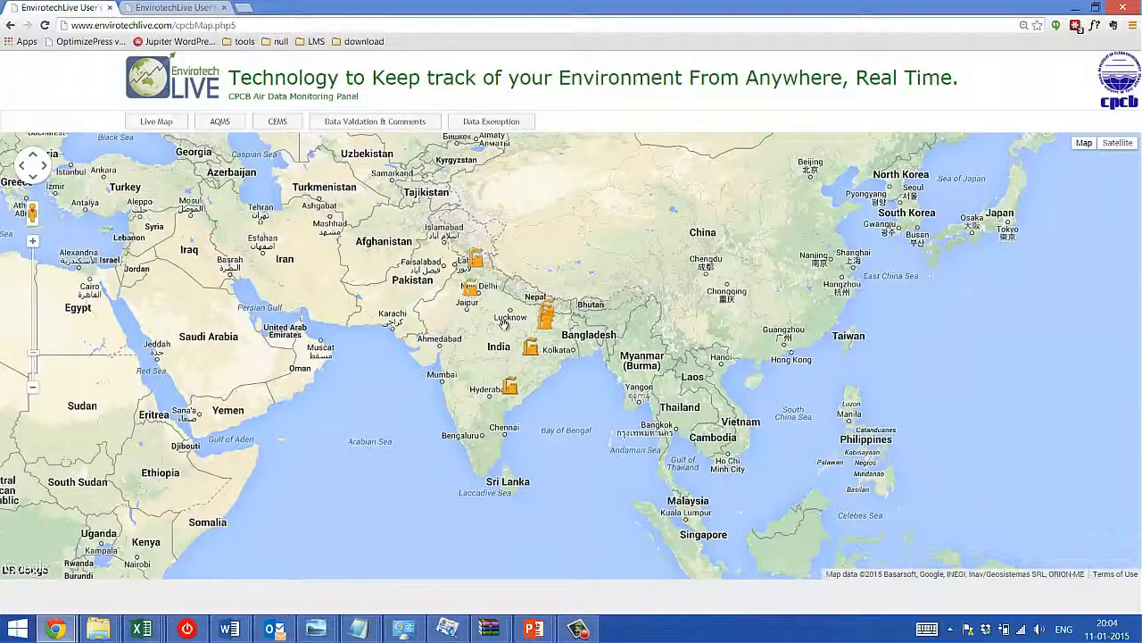
scroll(504, 336, up, 2)
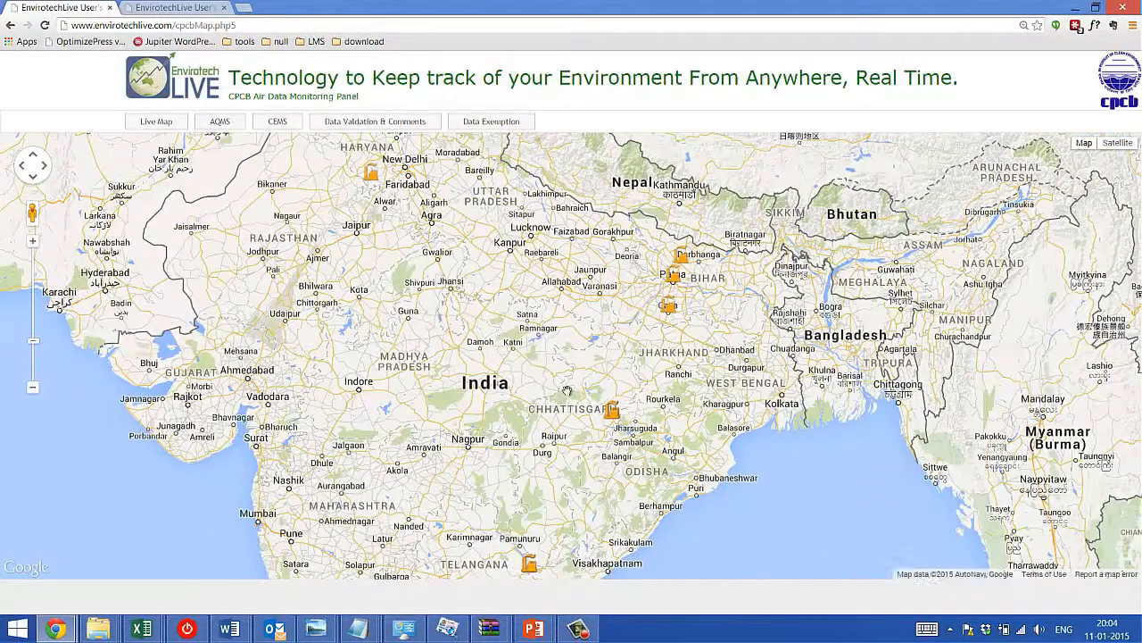
scroll(532, 433, up, 2)
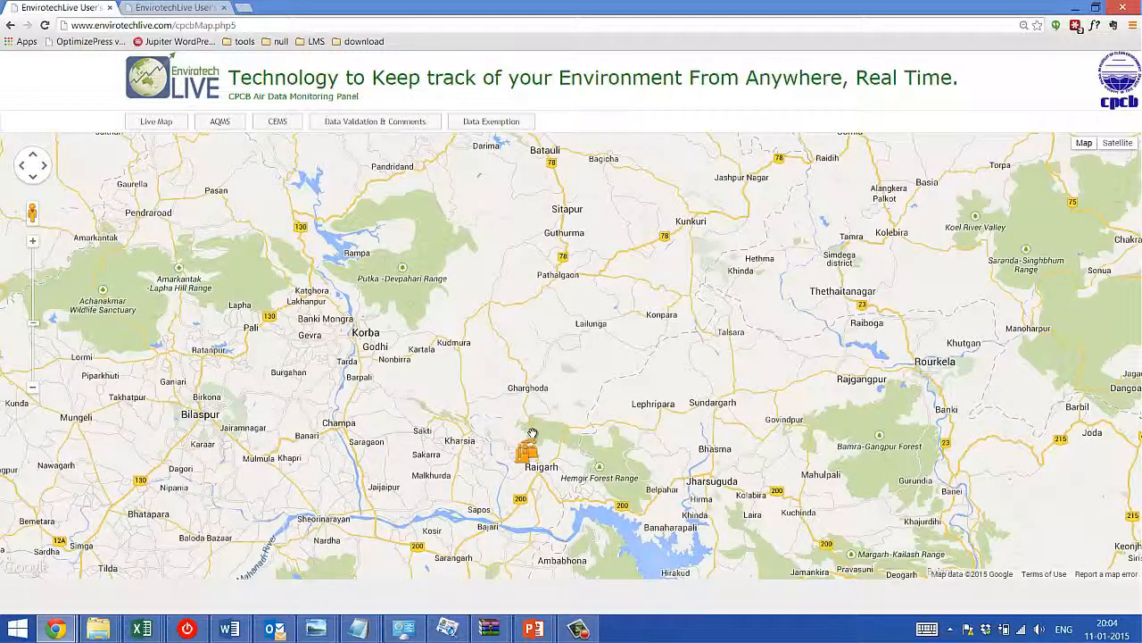
scroll(532, 433, up, 2)
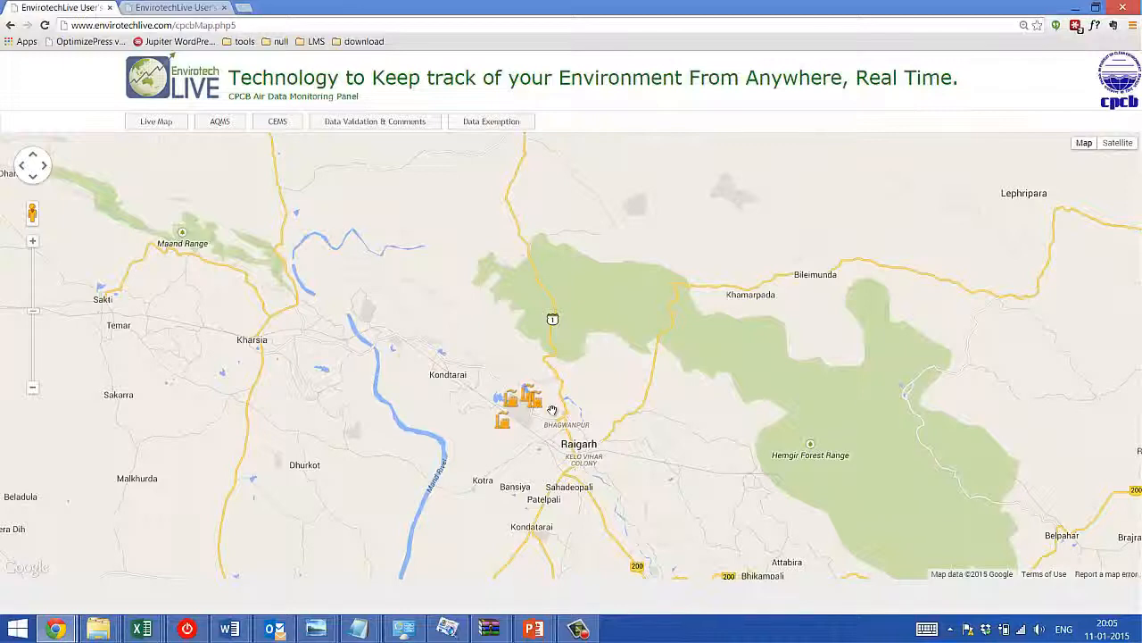
click(536, 411)
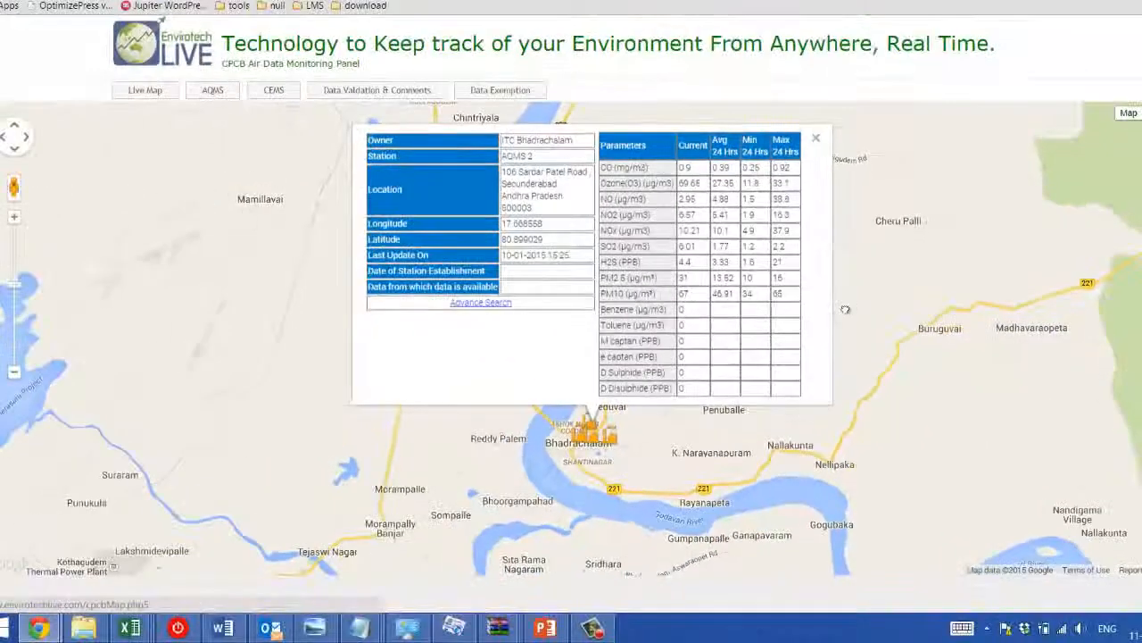
drag(838, 349, 811, 377)
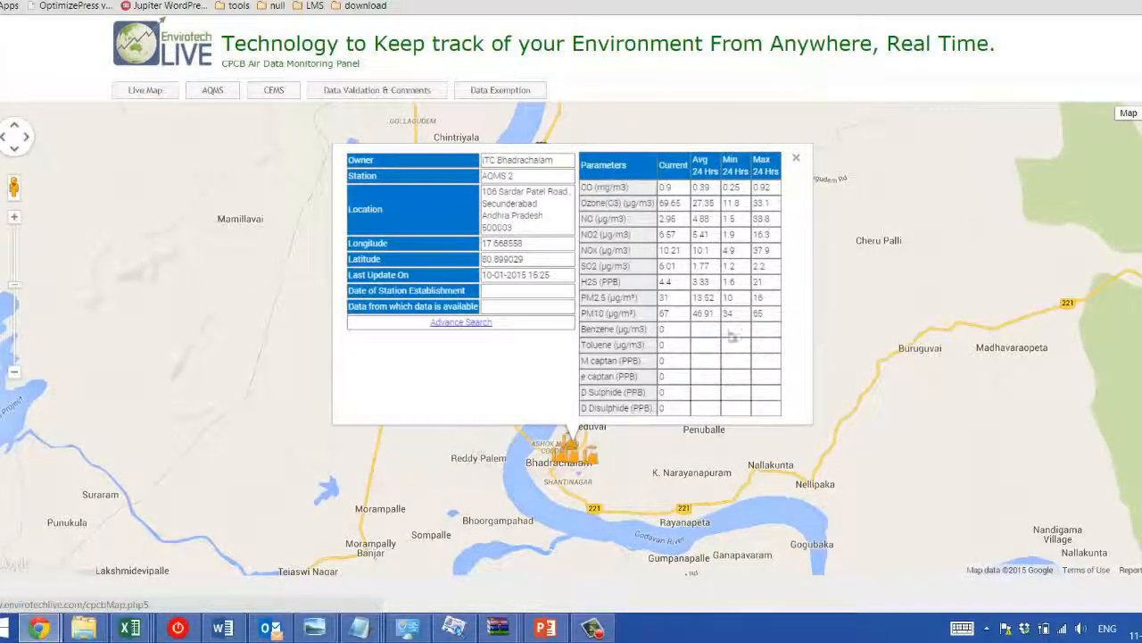
Switch to Presentation1 in PowerPoint and insert an enlarged screenshot of the EnvirotechLive browser window on the Station Synopsis slide
mouse_move(548, 630)
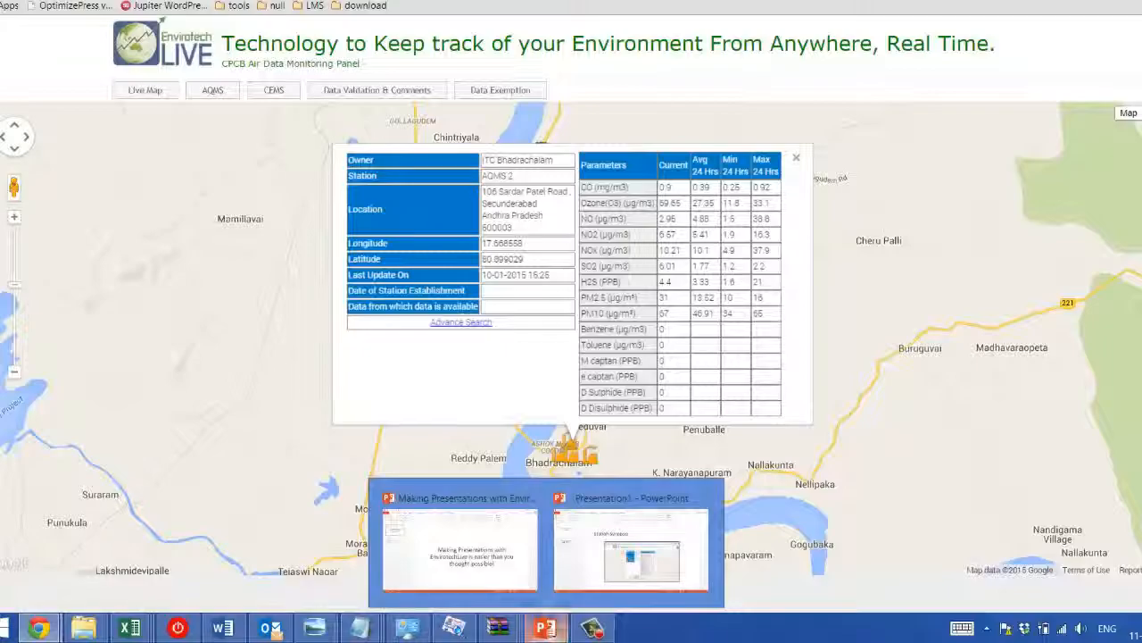
click(594, 580)
click(426, 261)
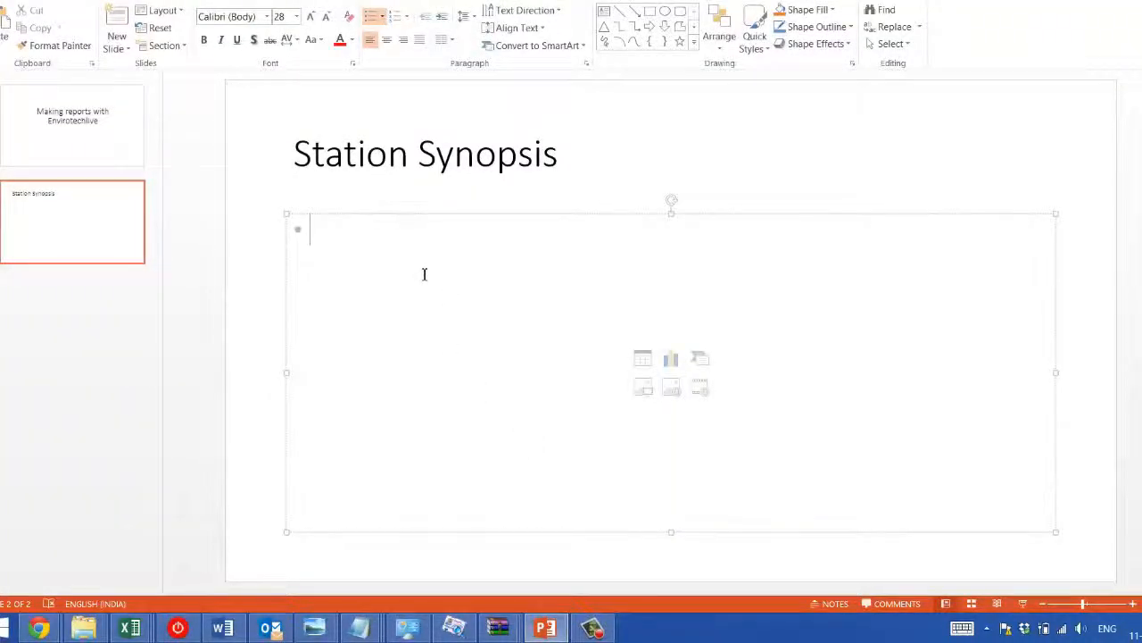
click(94, 1)
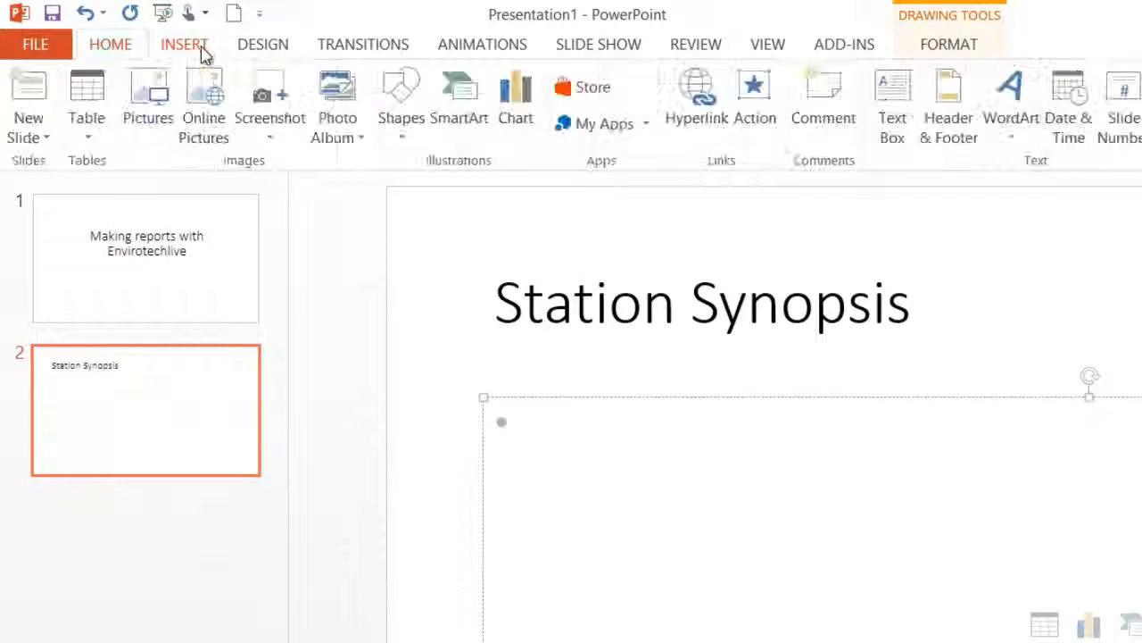
click(278, 141)
click(314, 259)
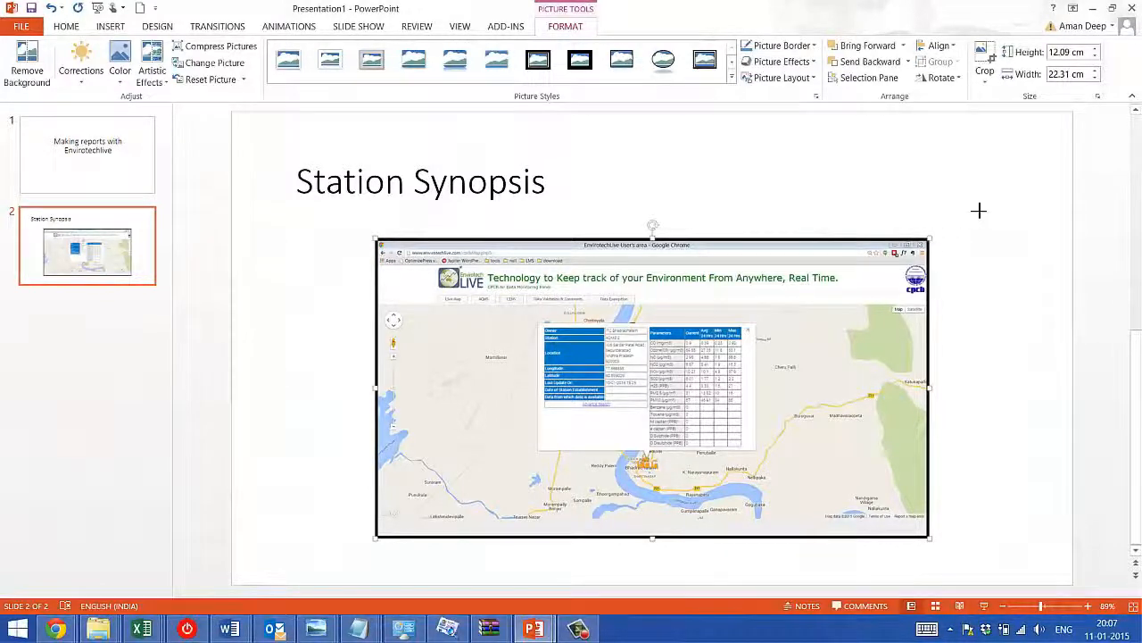
drag(979, 209, 982, 208)
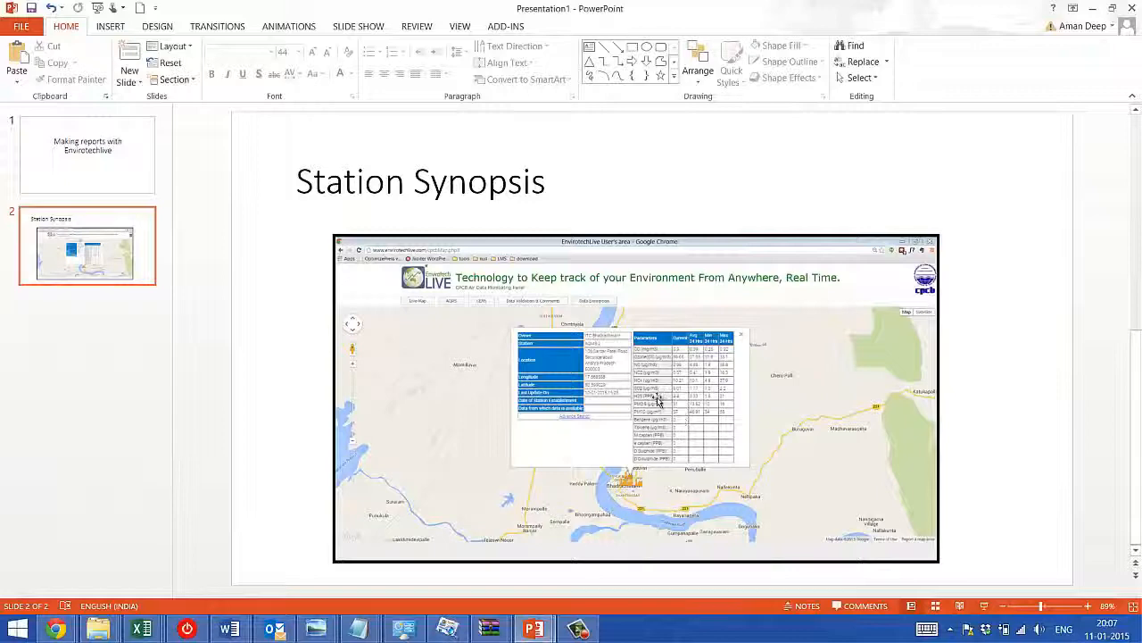
click(81, 271)
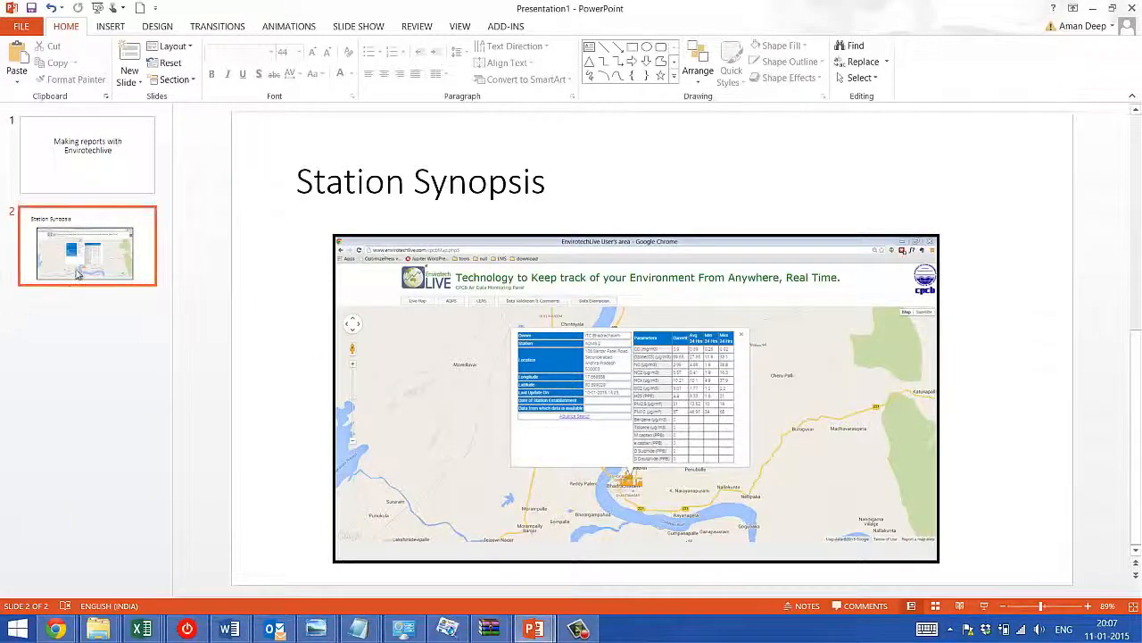
Switch back to Chrome and open the AQMS 2 station's Advance Search page in a separate tab
key(alt+Tab)
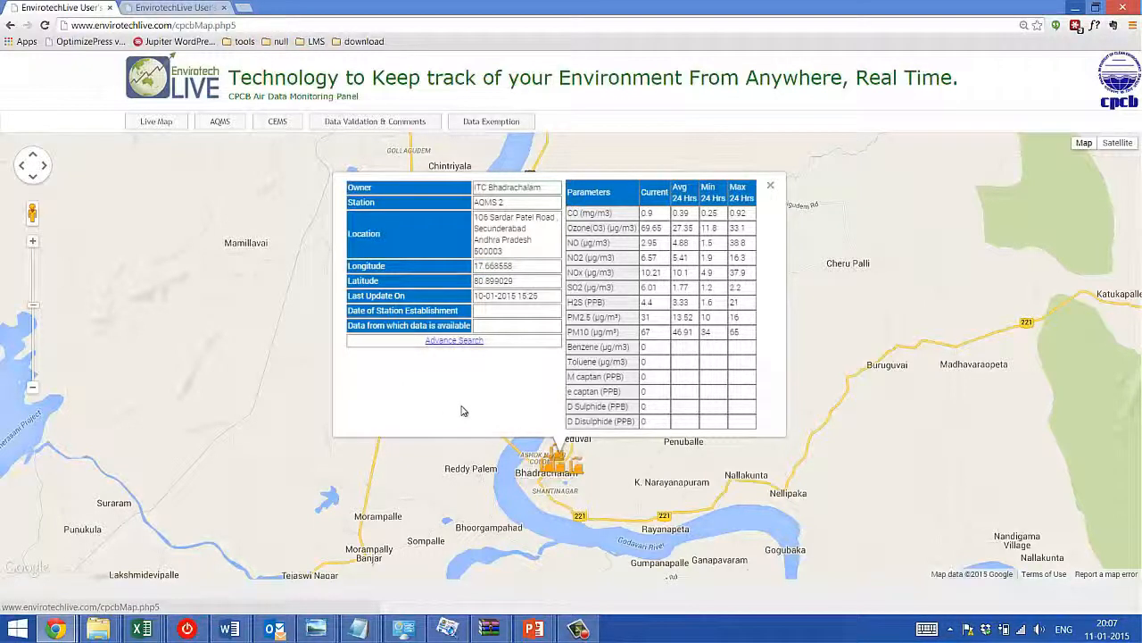
middle_click(464, 344)
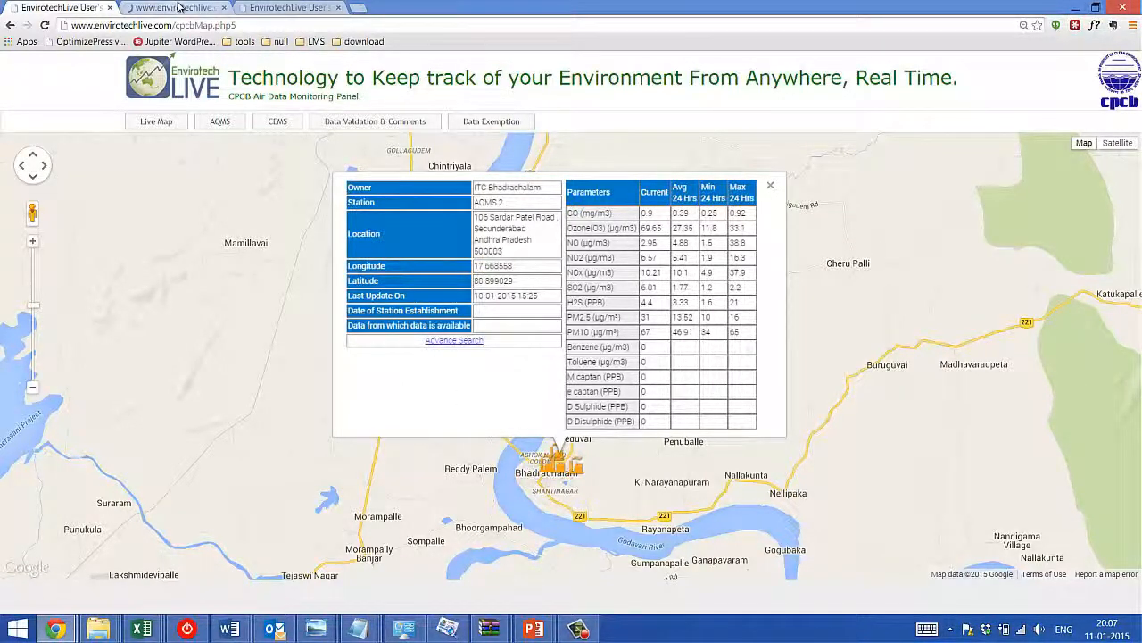
click(179, 7)
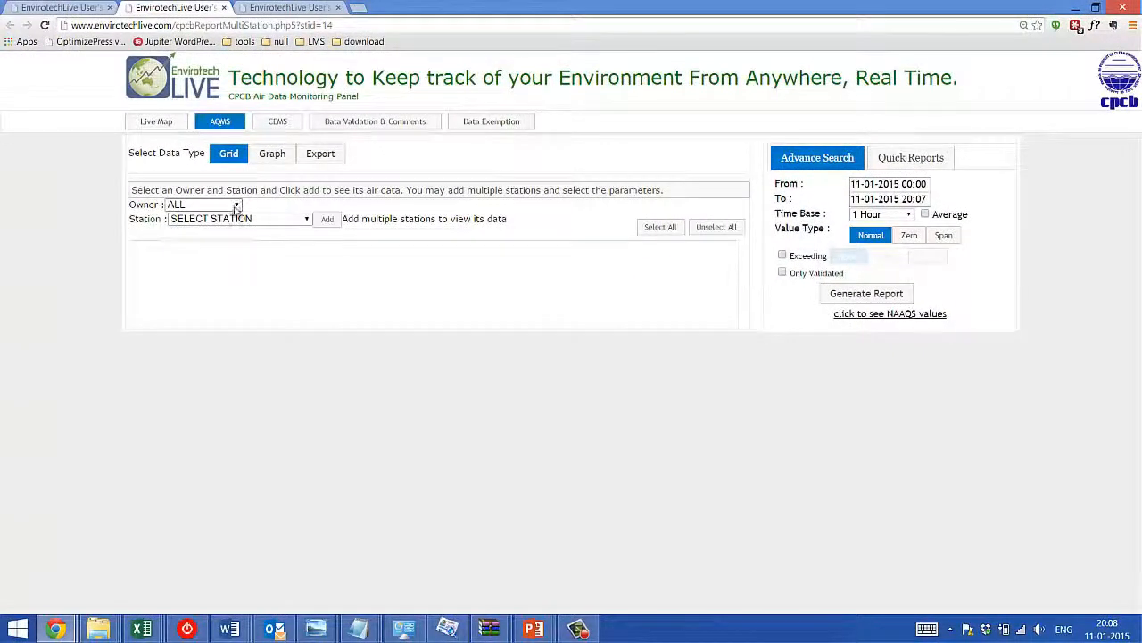
Select the station owner for the AQMS report and add its first station, station1
click(236, 207)
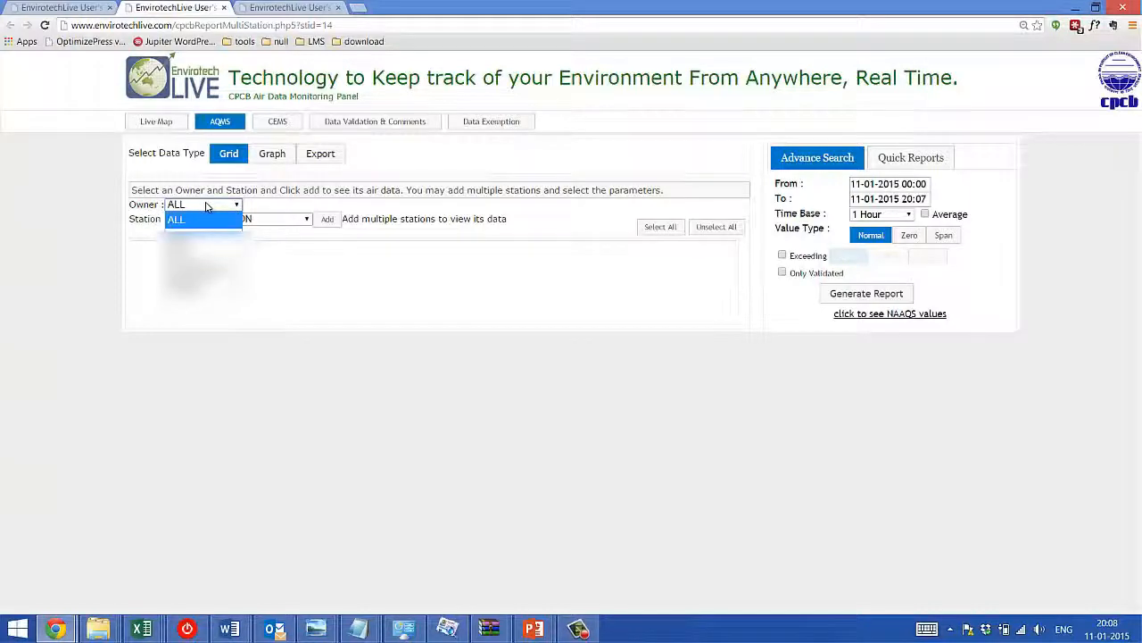
click(318, 307)
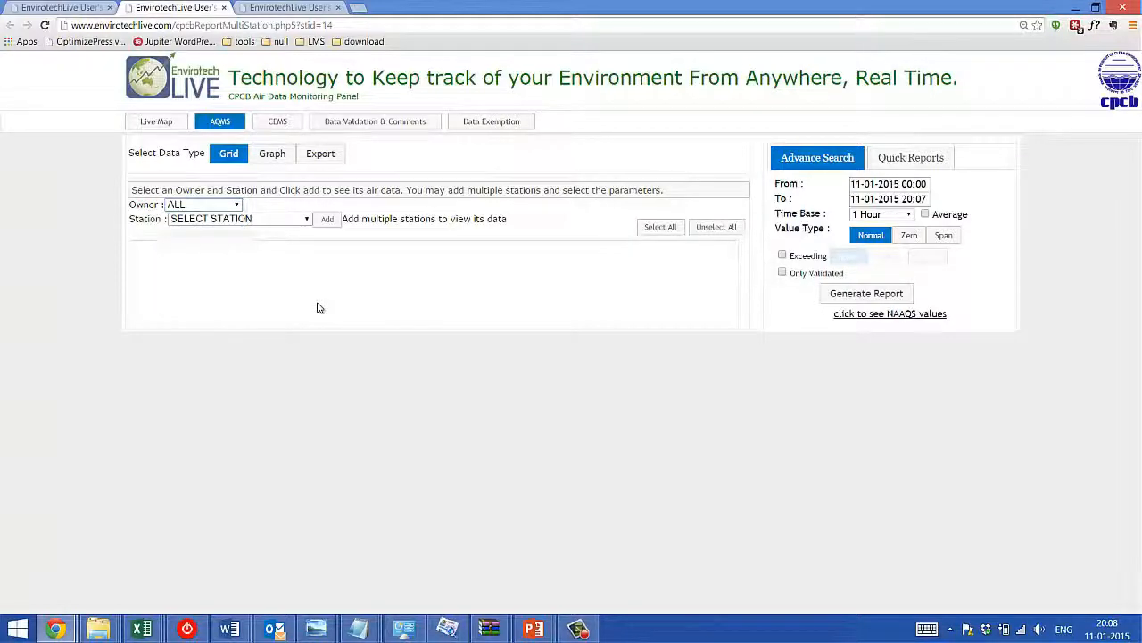
click(239, 207)
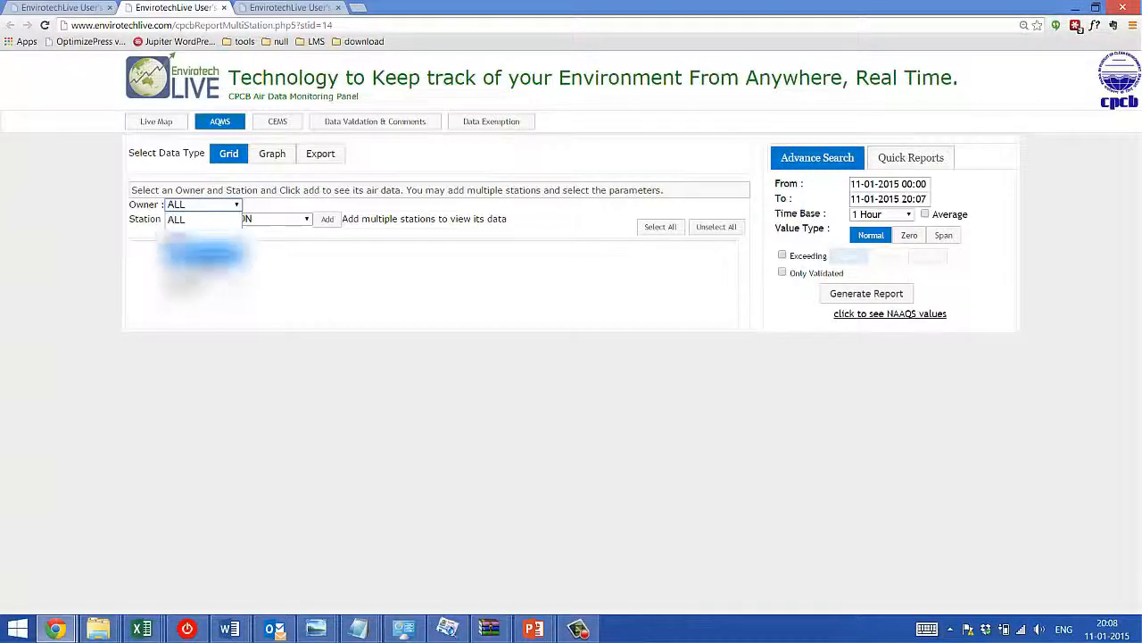
click(205, 268)
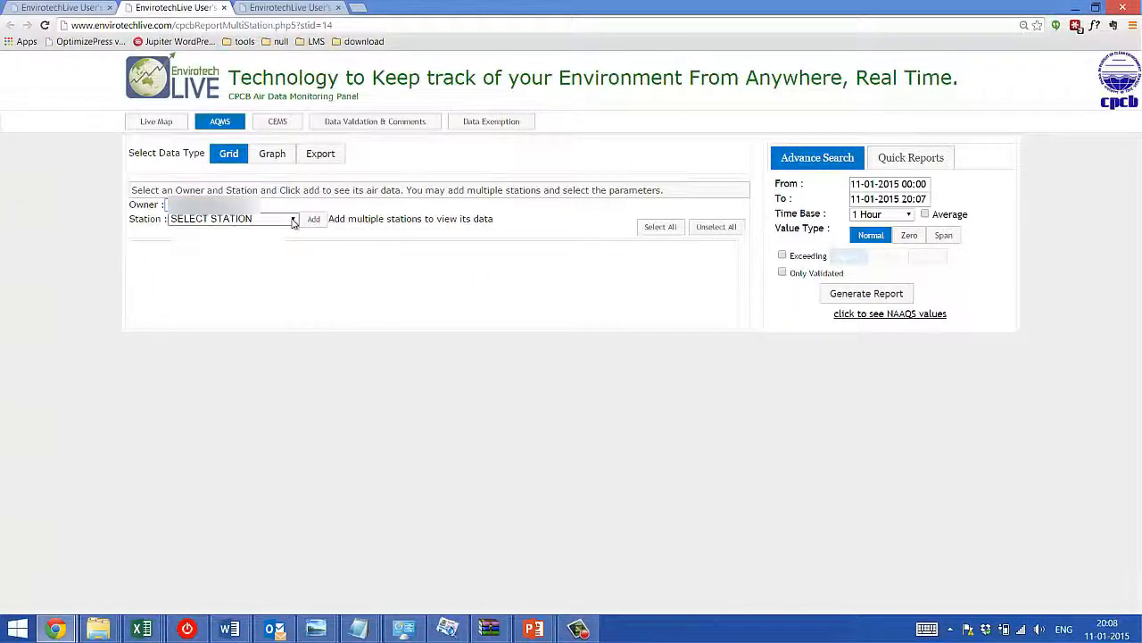
click(287, 219)
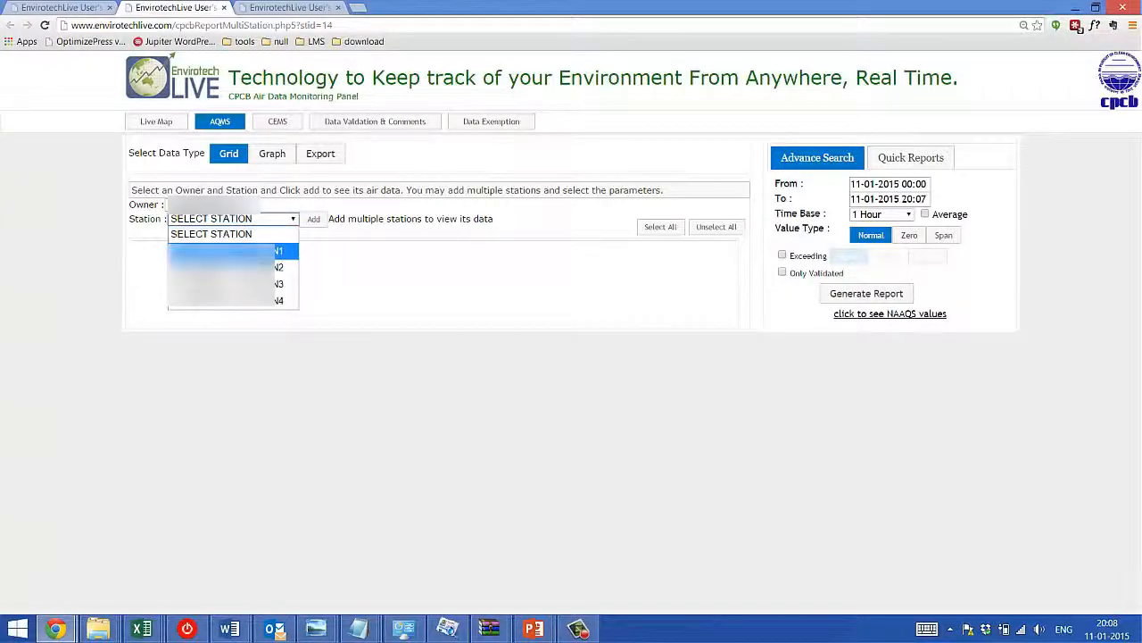
click(263, 252)
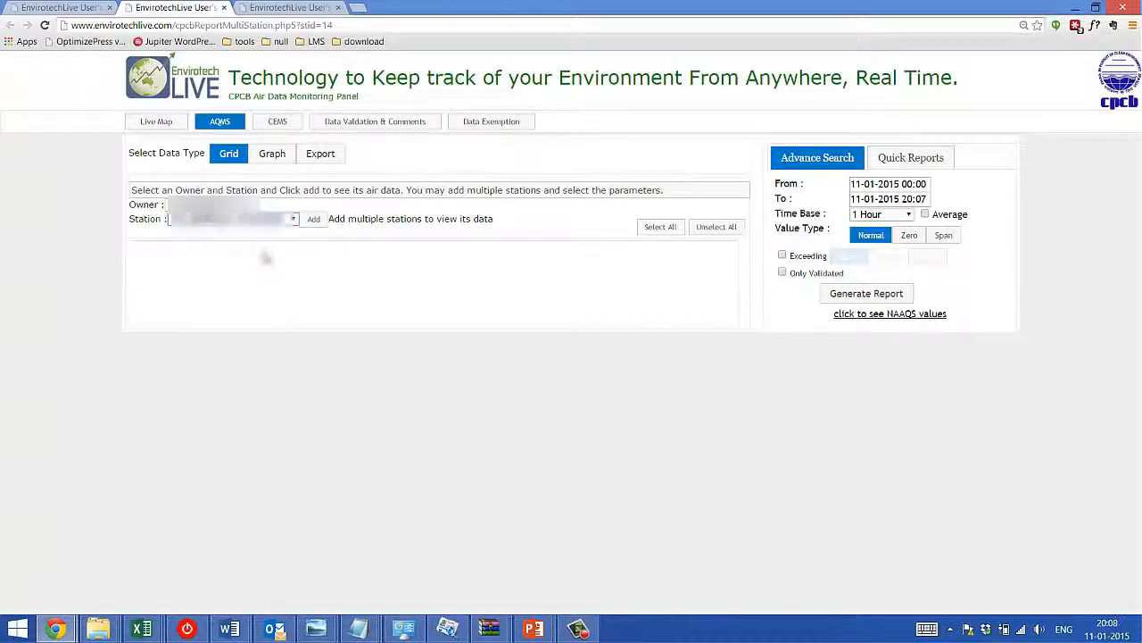
click(315, 221)
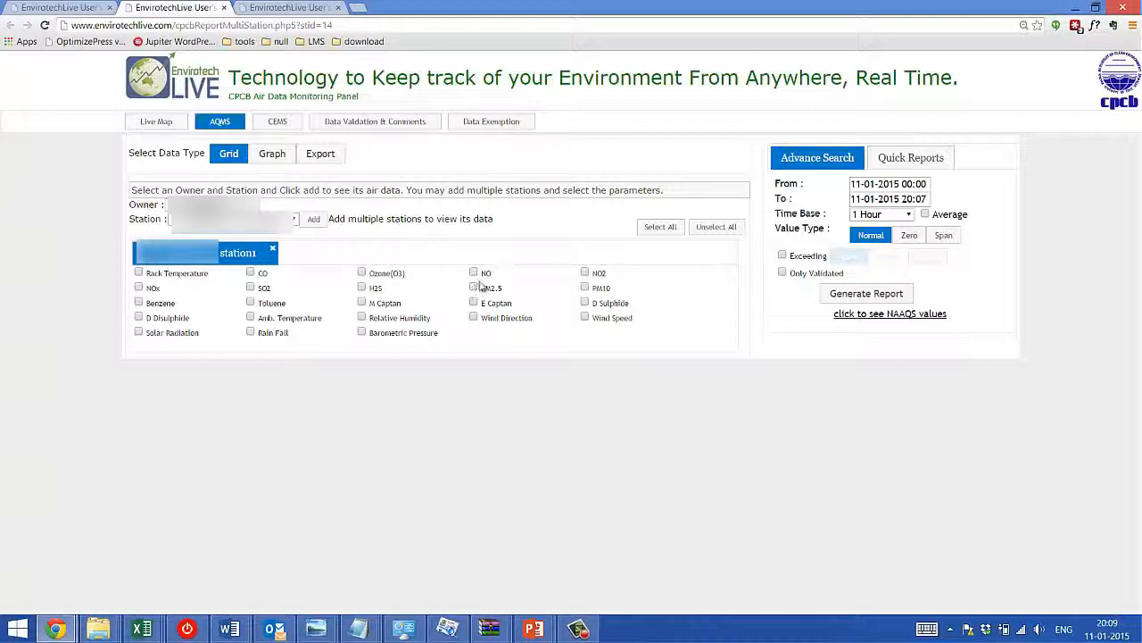
click(584, 289)
click(925, 184)
click(961, 251)
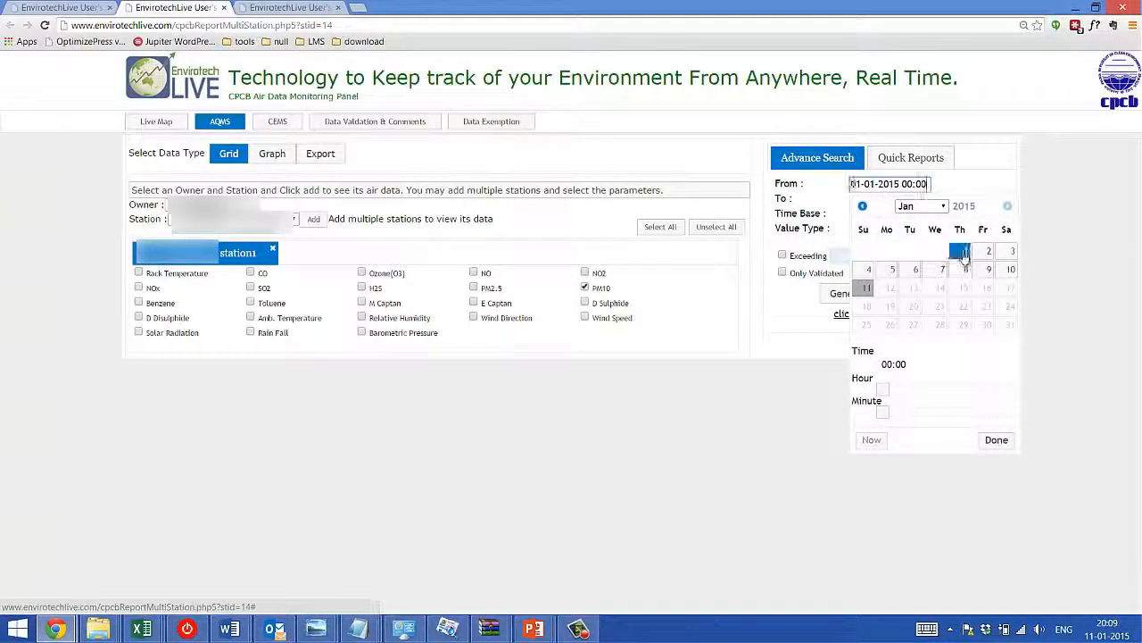
click(998, 440)
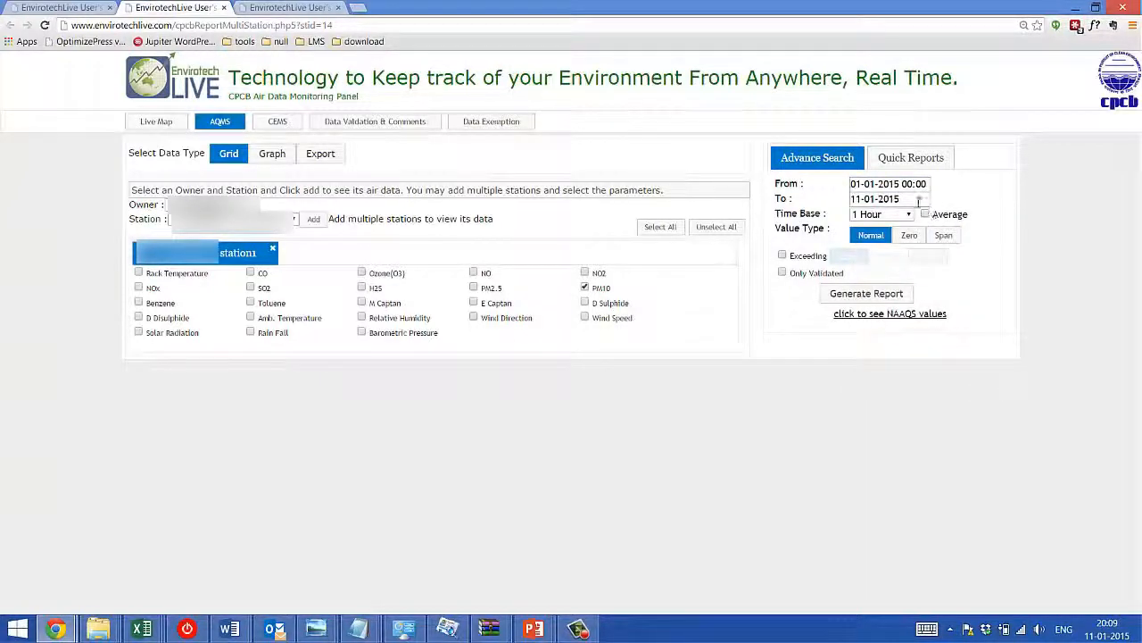
click(920, 199)
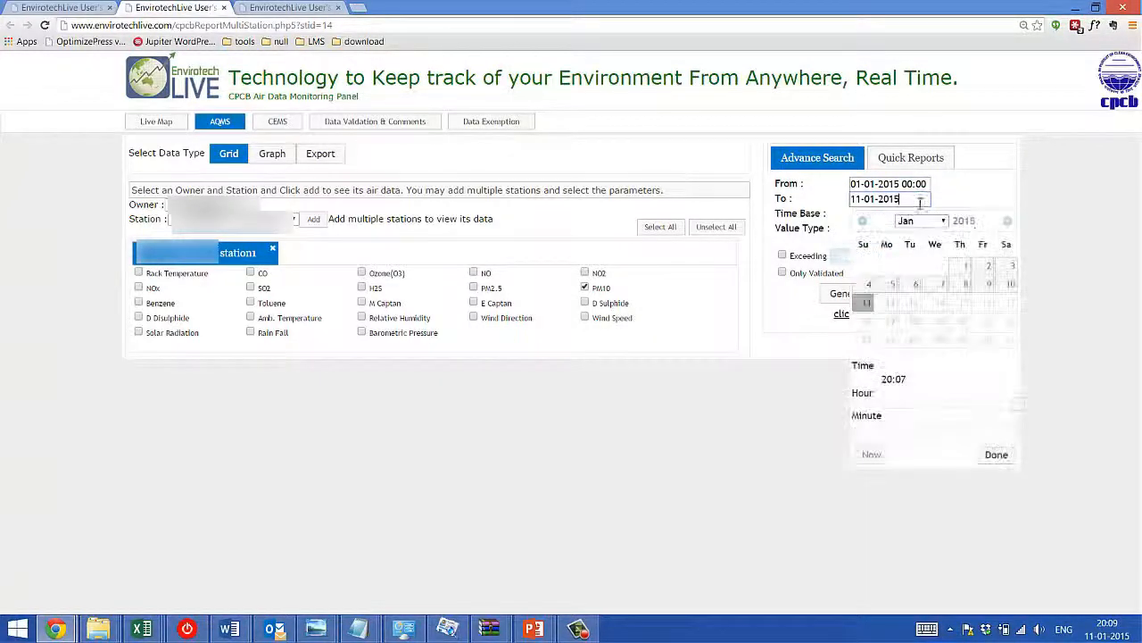
click(946, 287)
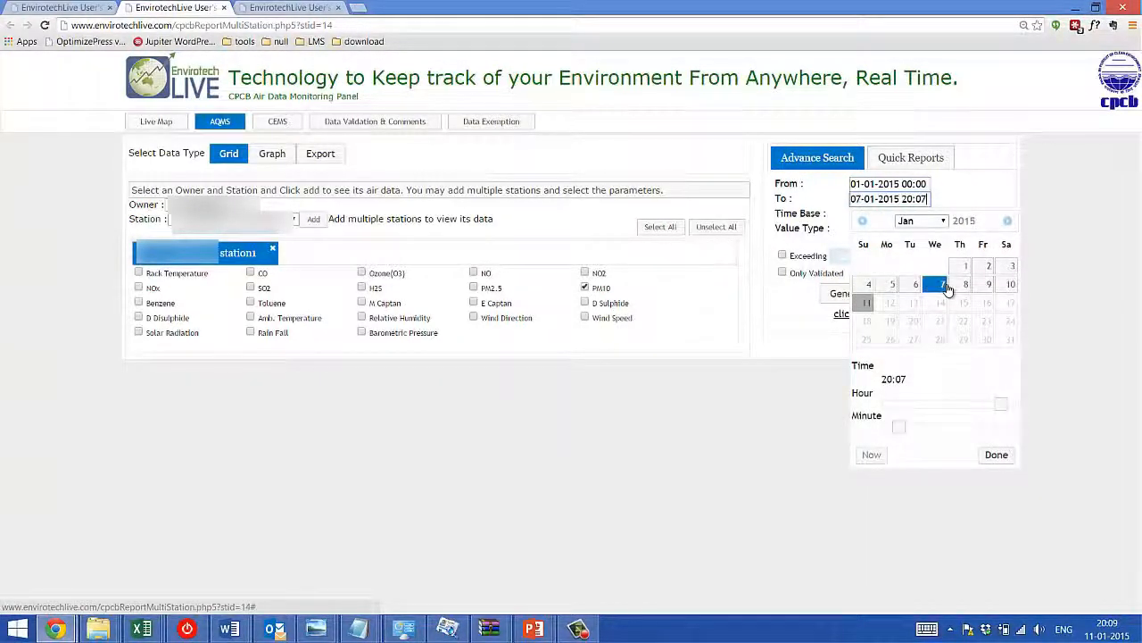
click(996, 455)
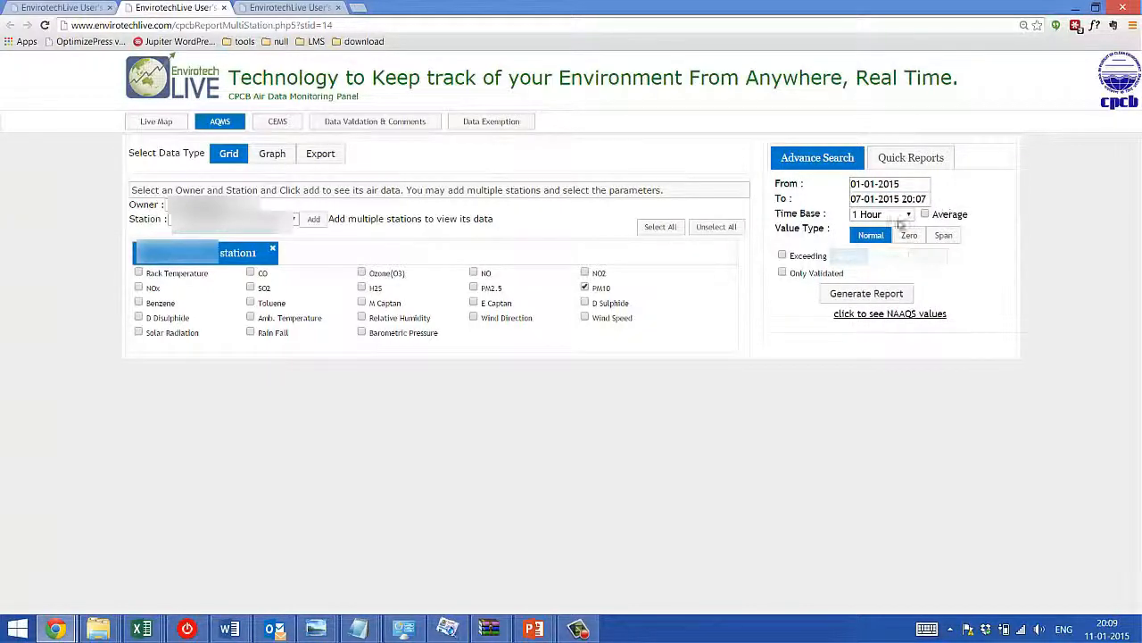
Set the data type to a line graph and generate the report of station1's PM2.5 readings
click(267, 157)
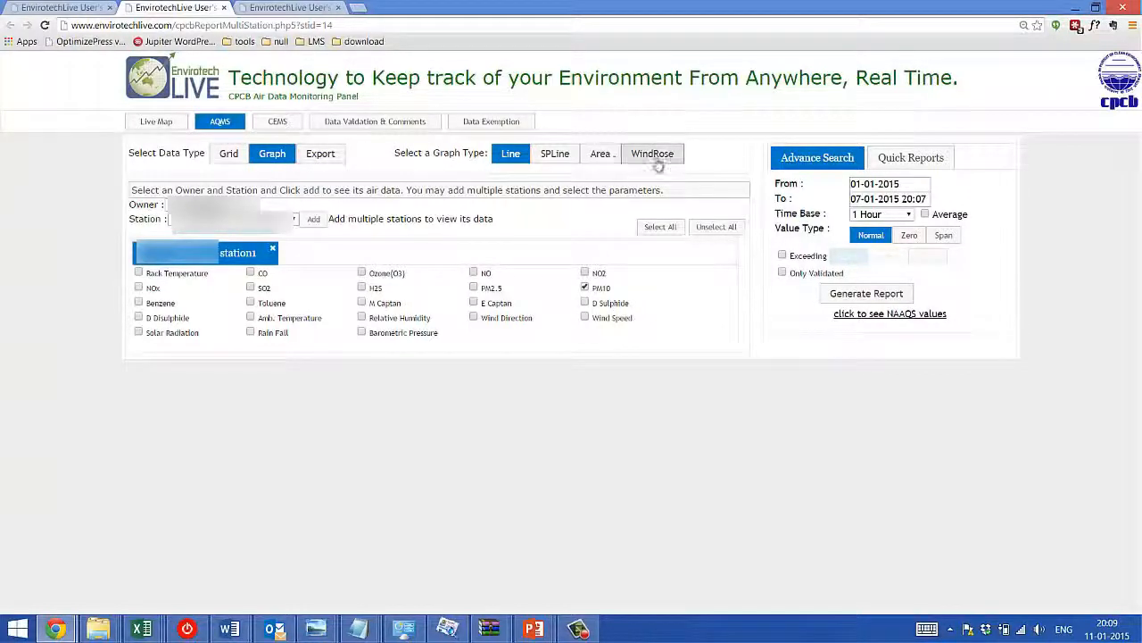
click(870, 293)
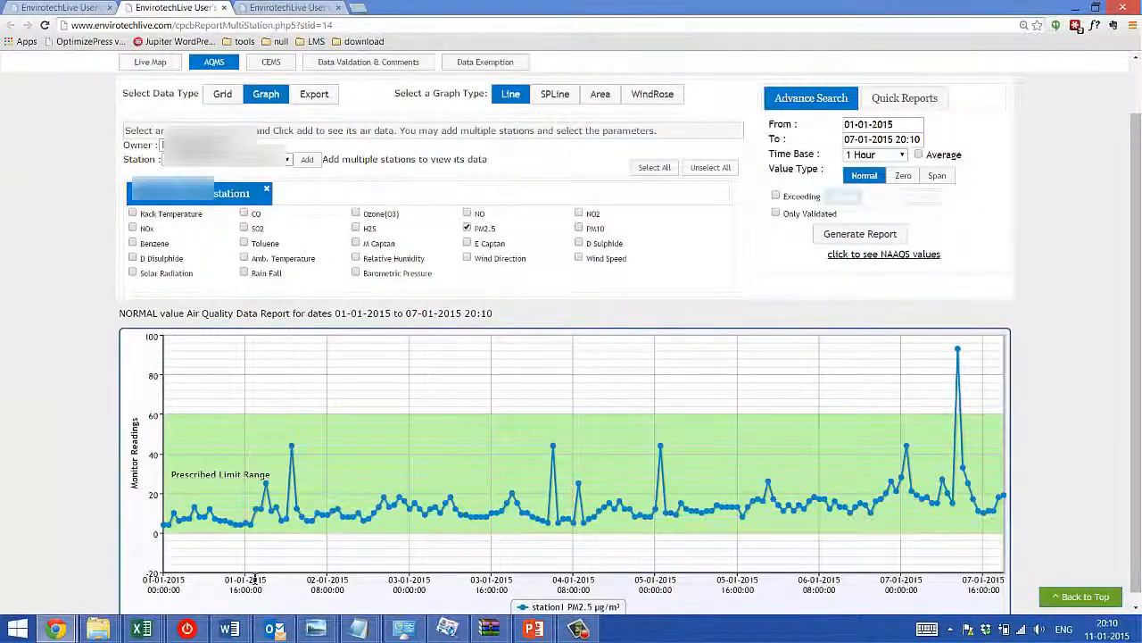
scroll(257, 580, down, 1)
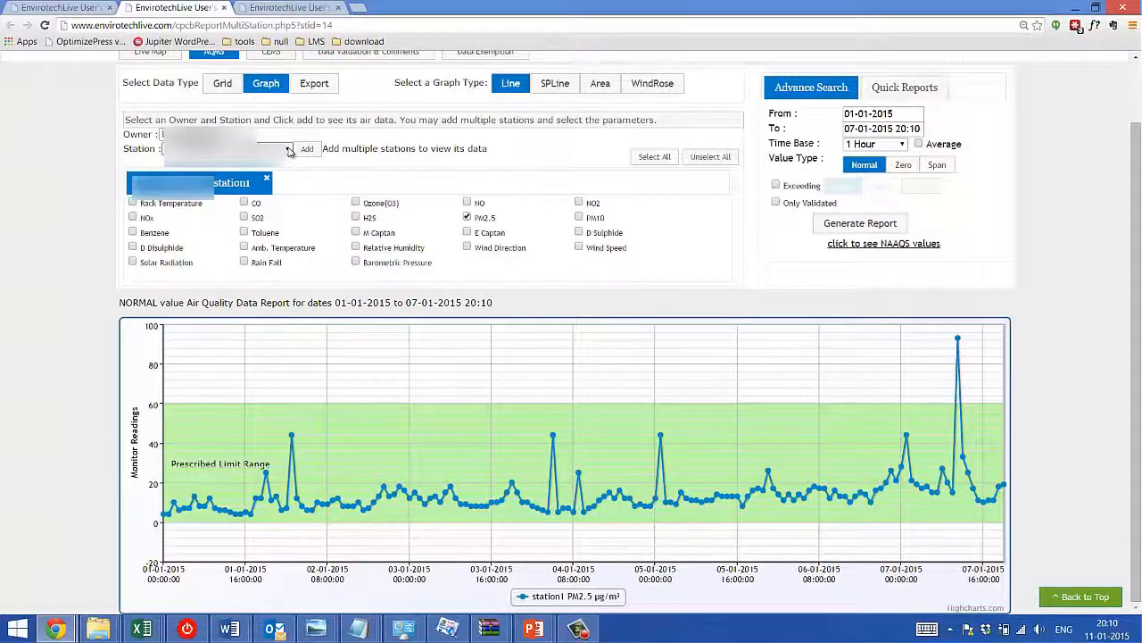
Add the station ITC_BDRCLM : STATION2 to the graph report alongside station1
click(288, 150)
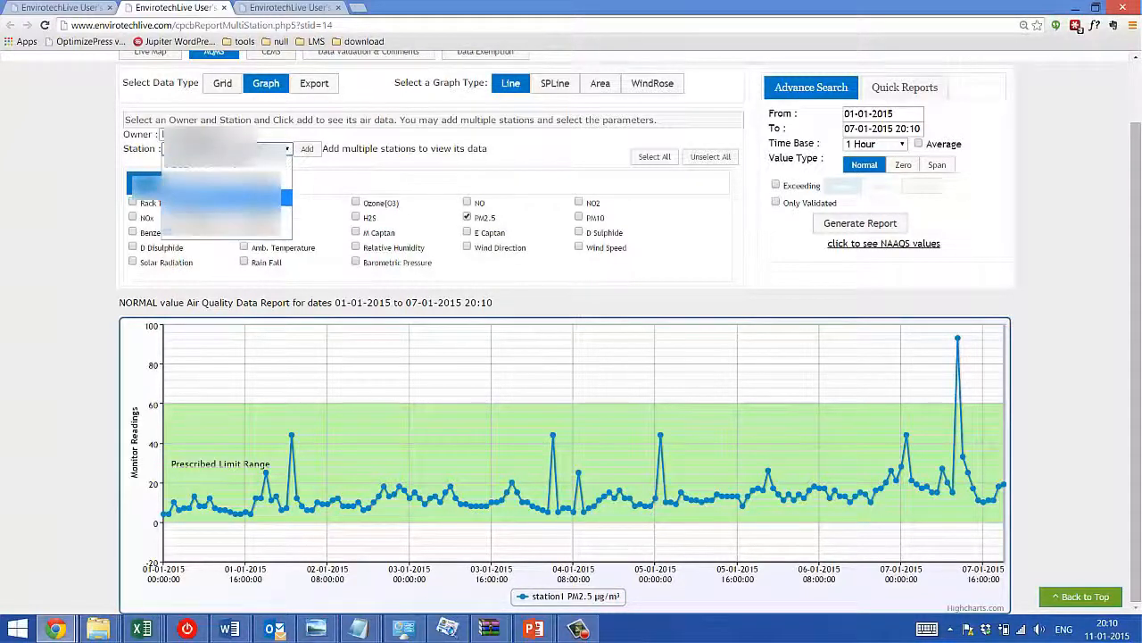
click(205, 186)
click(307, 149)
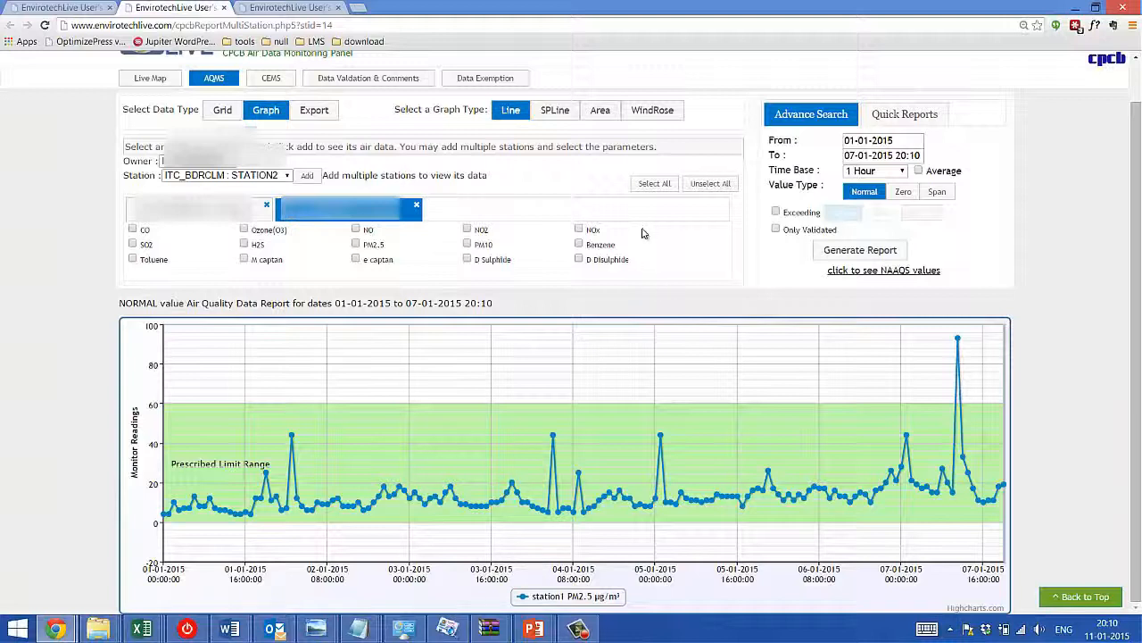
Include the PM10 parameter for station2 and generate the line graph comparing it with station1's PM2.5 readings
click(467, 244)
click(864, 250)
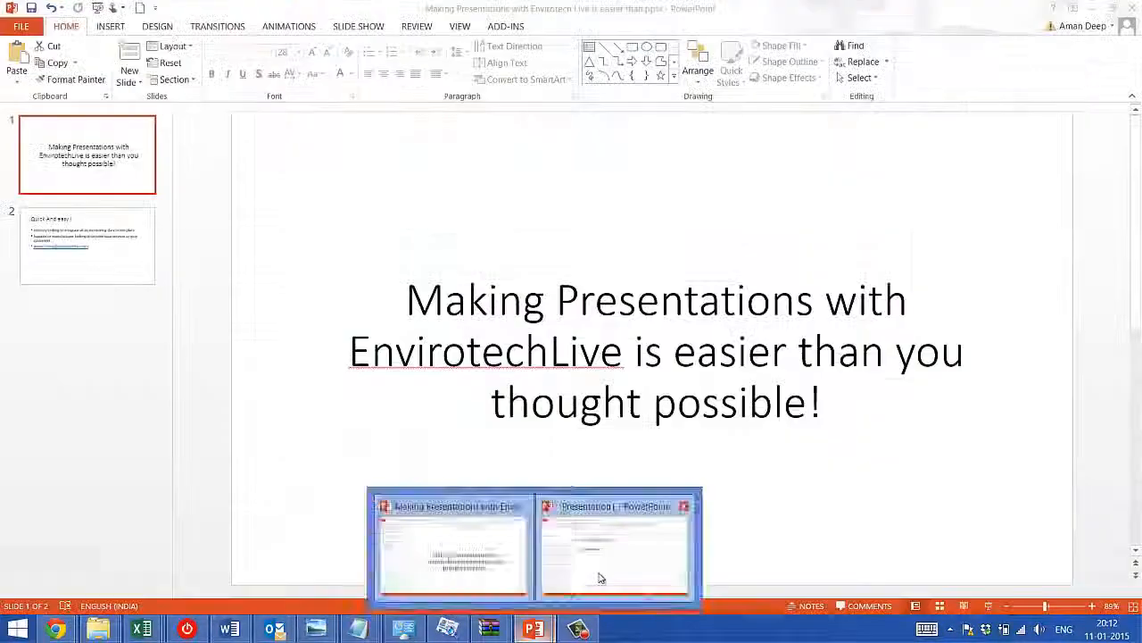
Switch to Presentation1 in PowerPoint and title the empty third slide "Comparison of parameter for two stations"
click(598, 557)
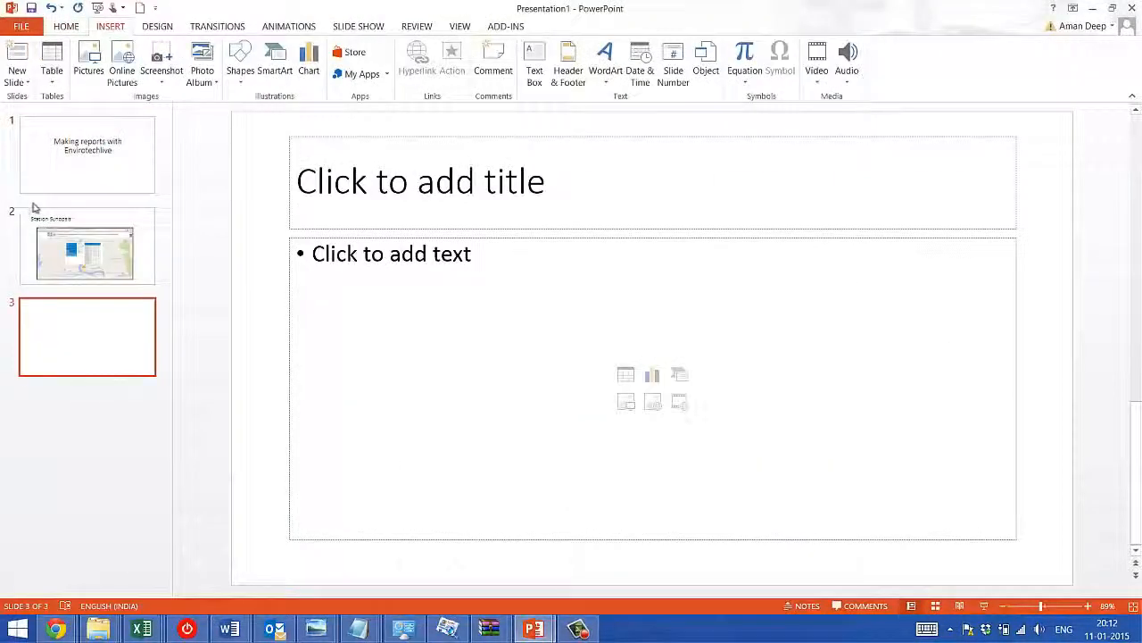
click(61, 190)
click(54, 257)
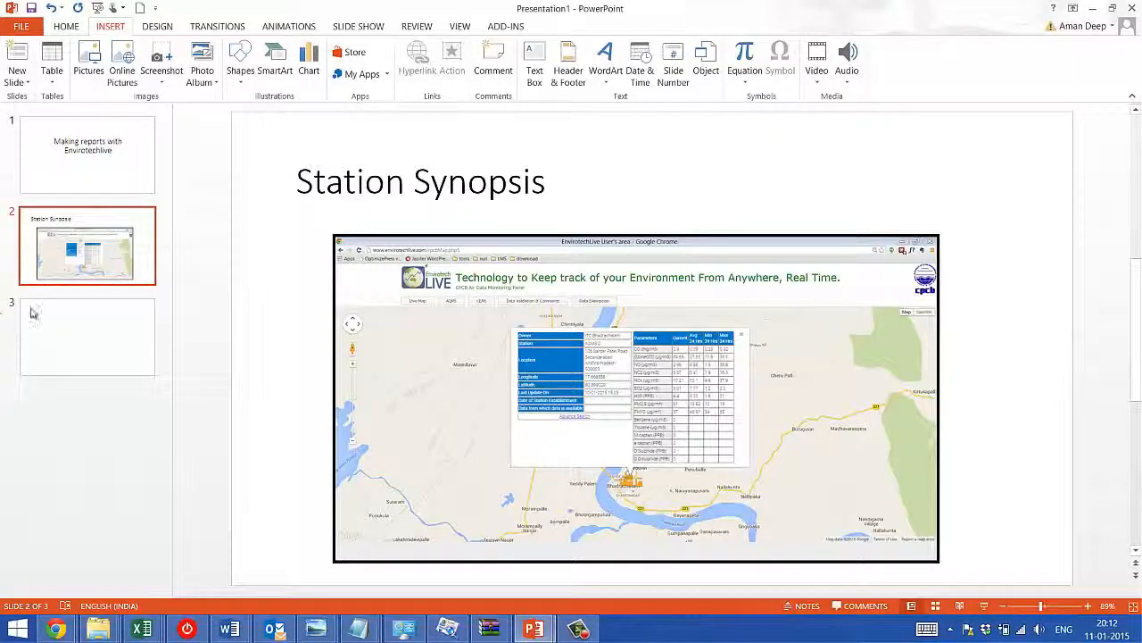
click(107, 309)
click(532, 174)
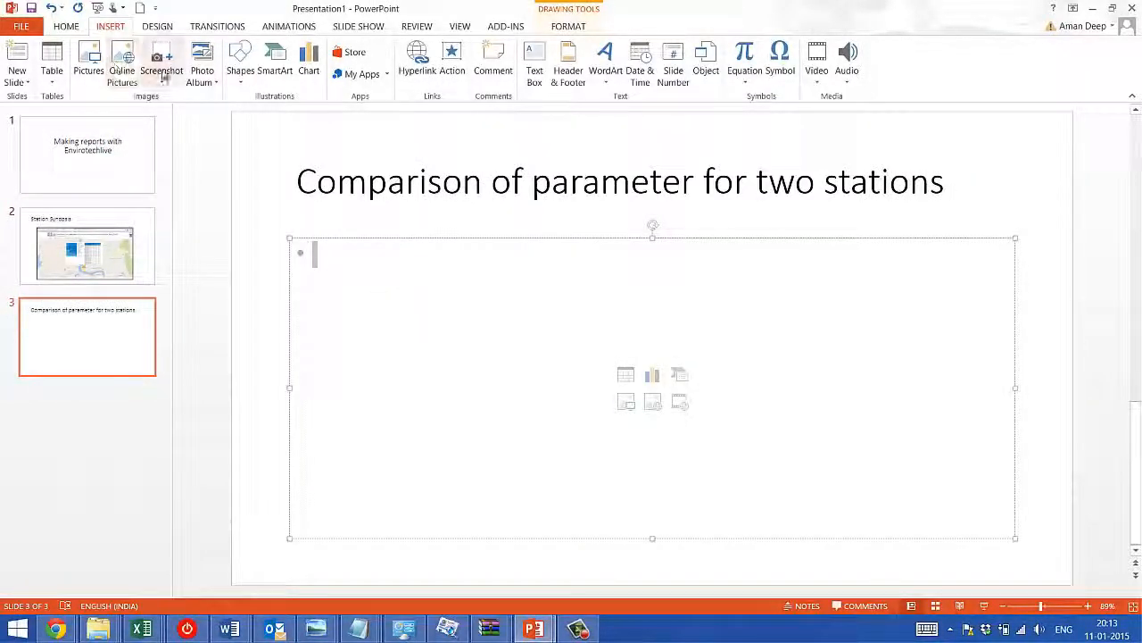
Insert a screenshot of the browser window with the two-station graph into the body of slide 3
click(166, 74)
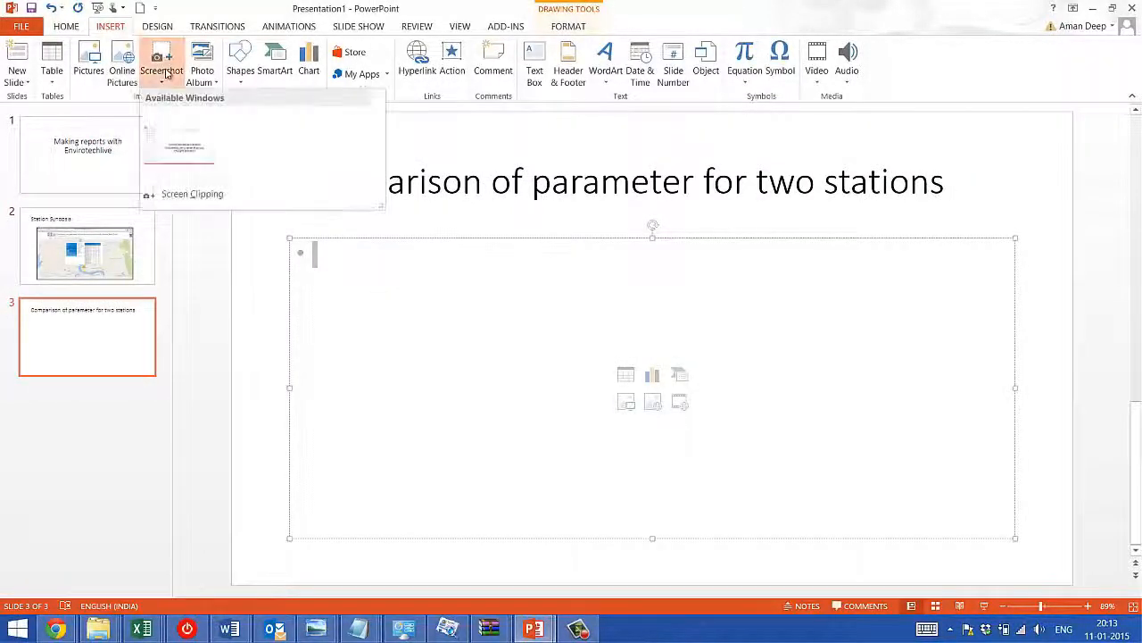
click(259, 143)
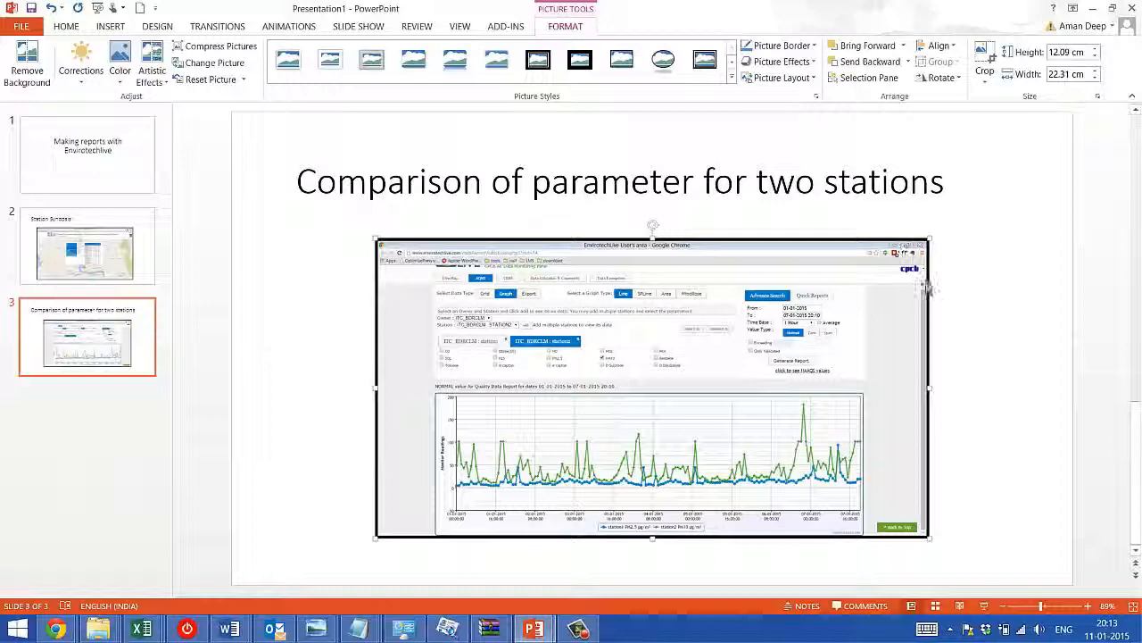
click(96, 245)
click(117, 364)
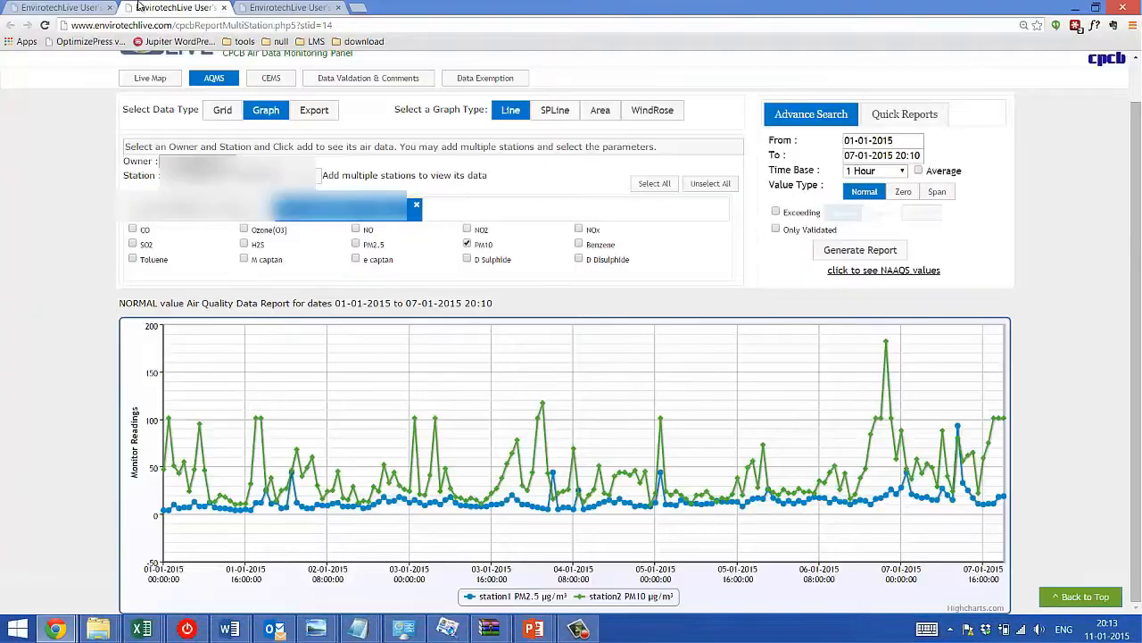
Switch to the EnvirotechLive report in Chrome, generate it as a Grid, and look through the hourly readings of both stations
key(alt+Tab)
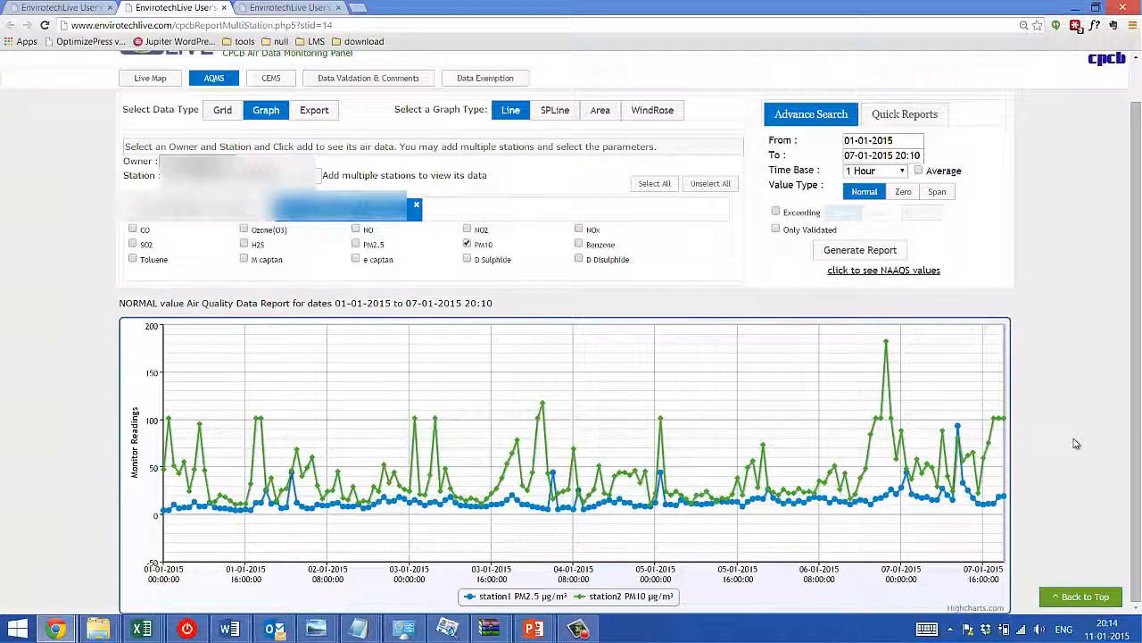
click(225, 115)
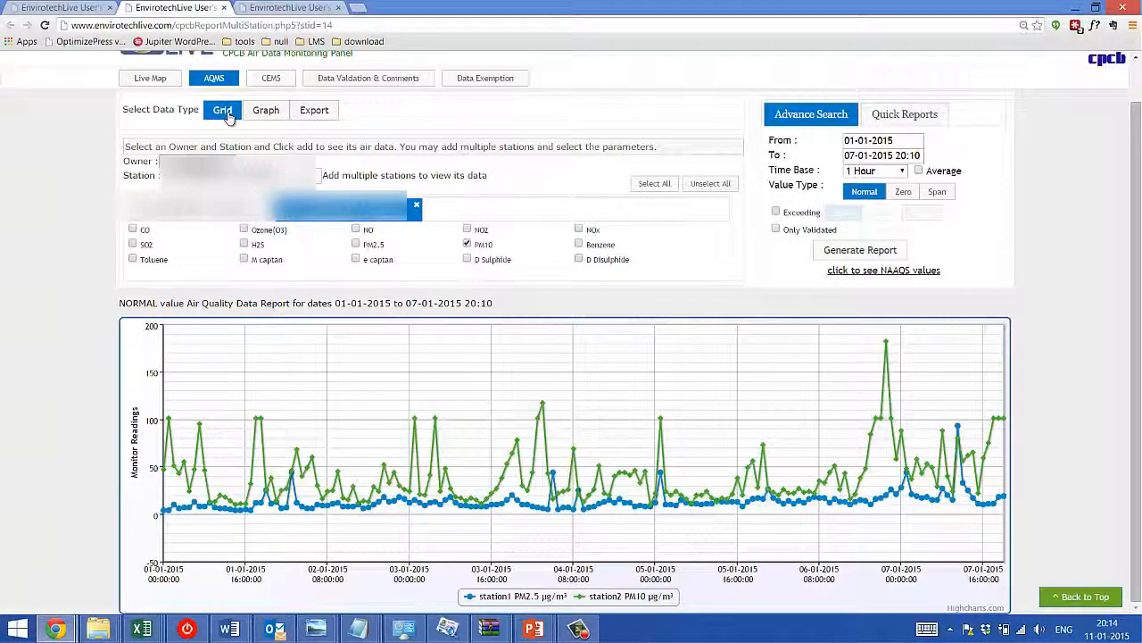
click(875, 255)
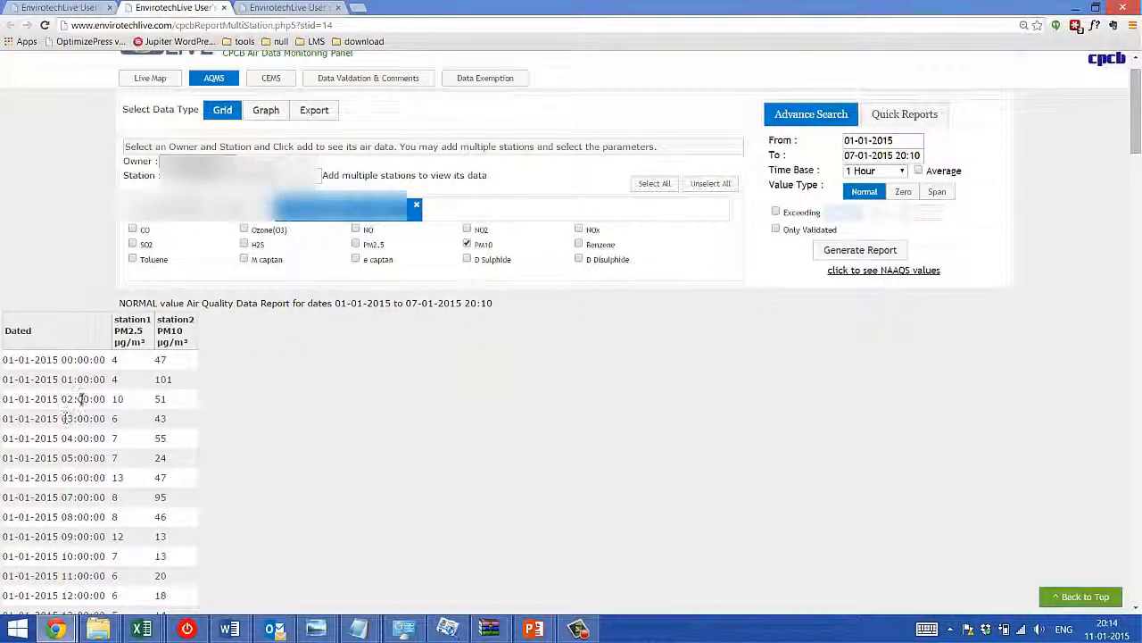
scroll(81, 399, down, 4)
scroll(82, 399, down, 15)
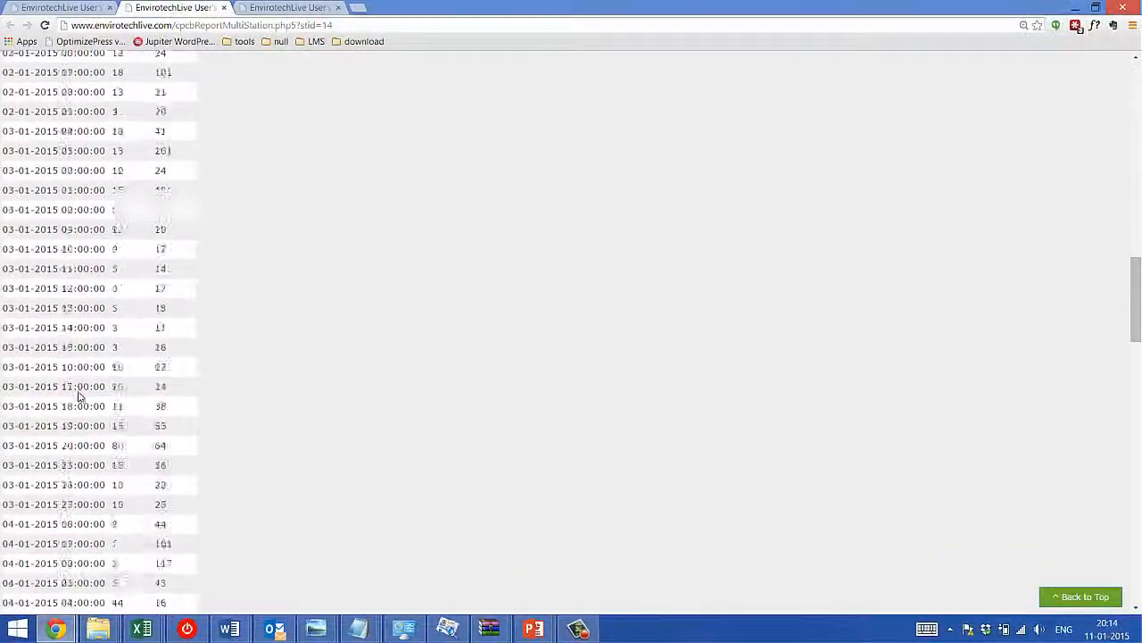
scroll(79, 397, down, 13)
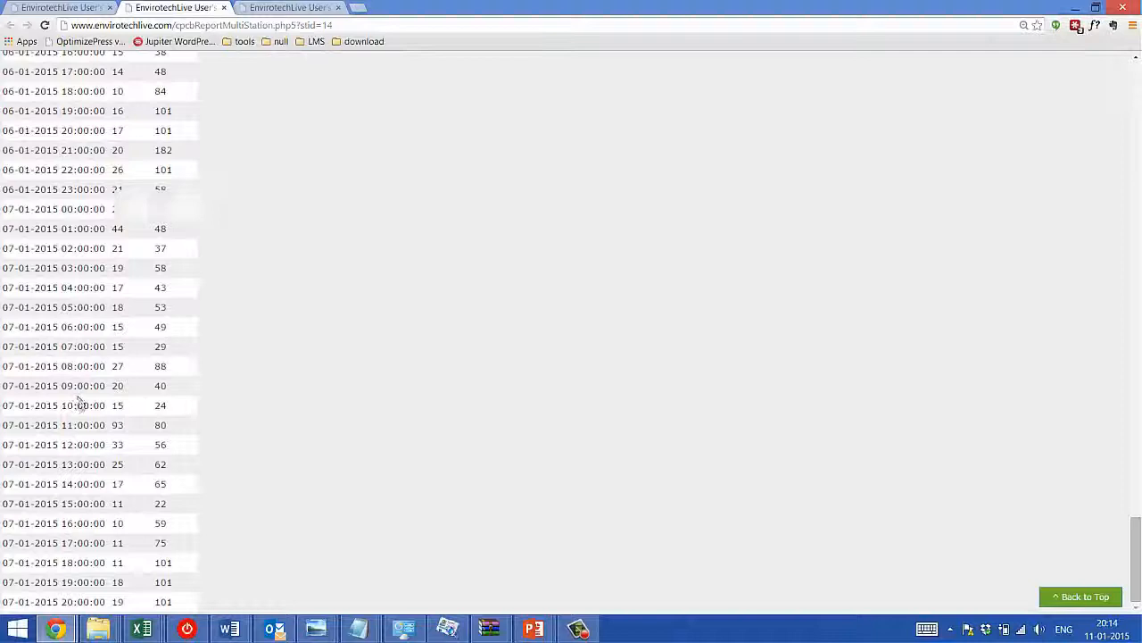
drag(1135, 523, 1136, 94)
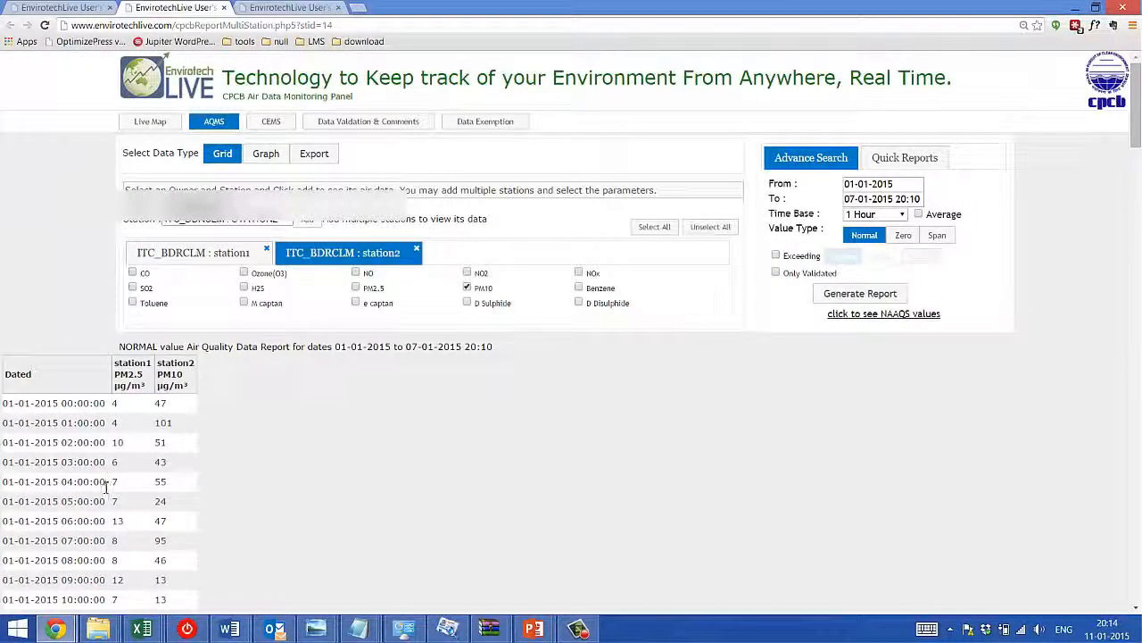
Export the two-station report in EXCEL format and show the downloaded MultiStation file in its folder
click(316, 157)
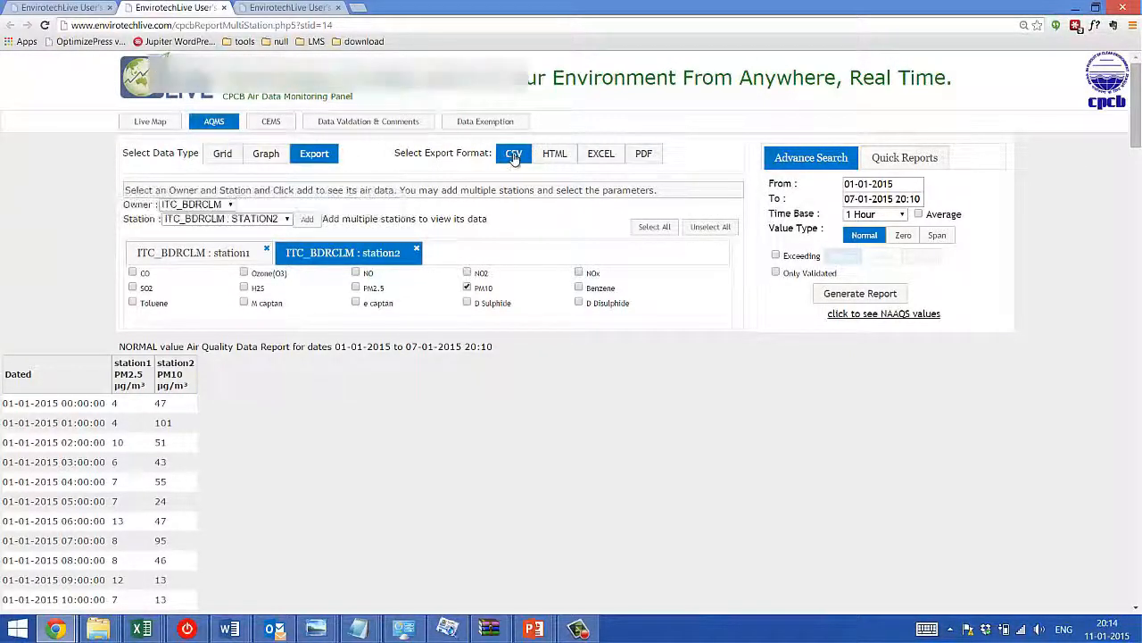
click(613, 158)
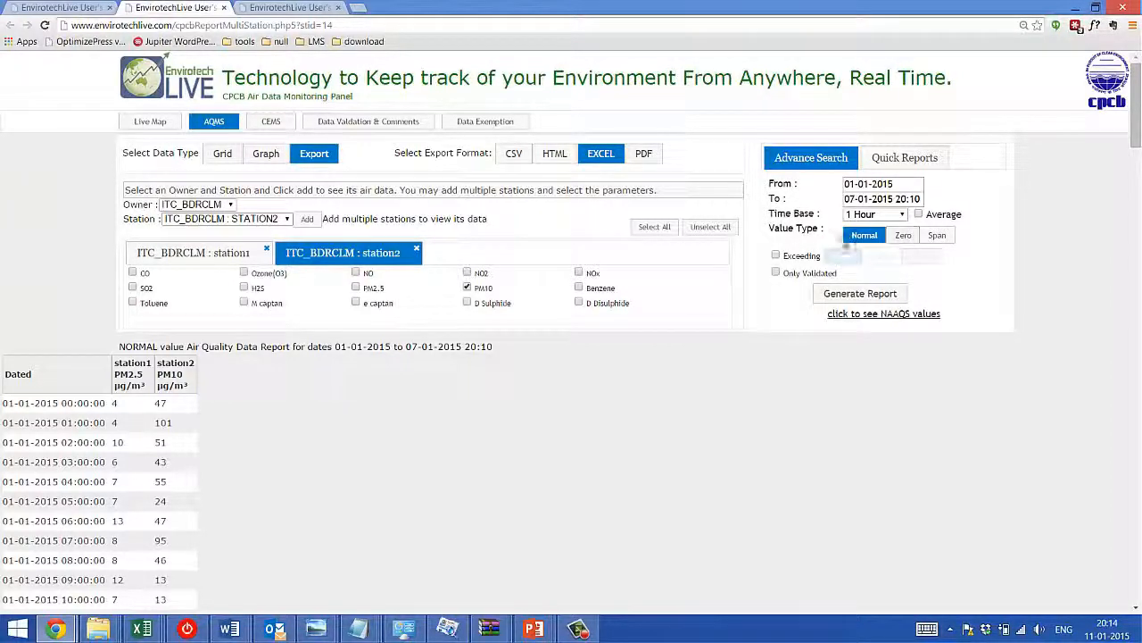
click(879, 298)
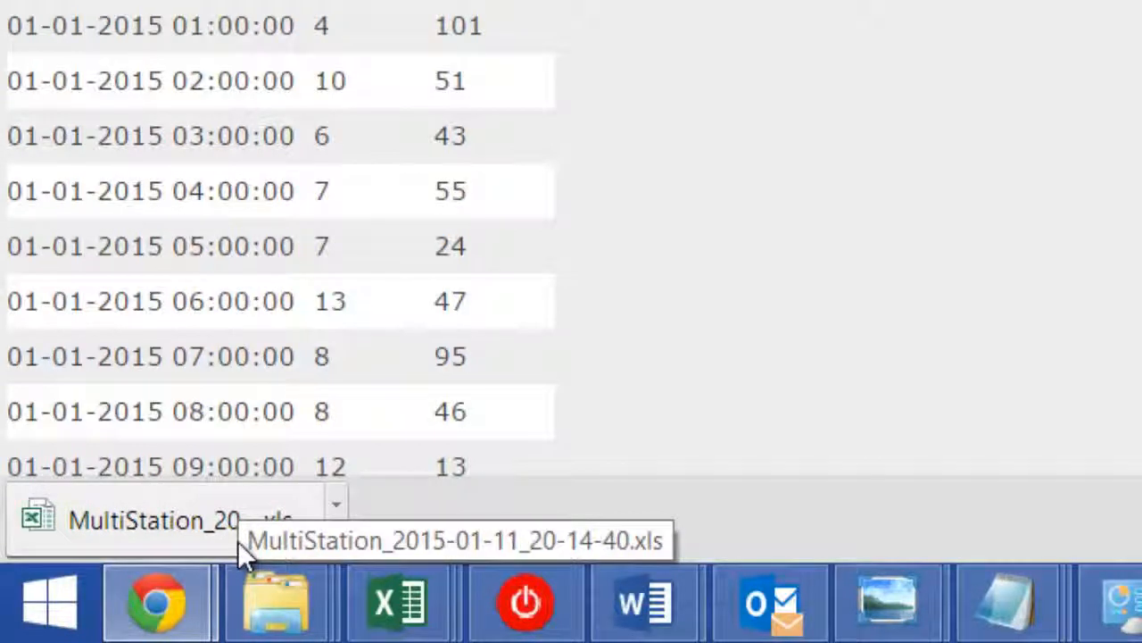
click(335, 516)
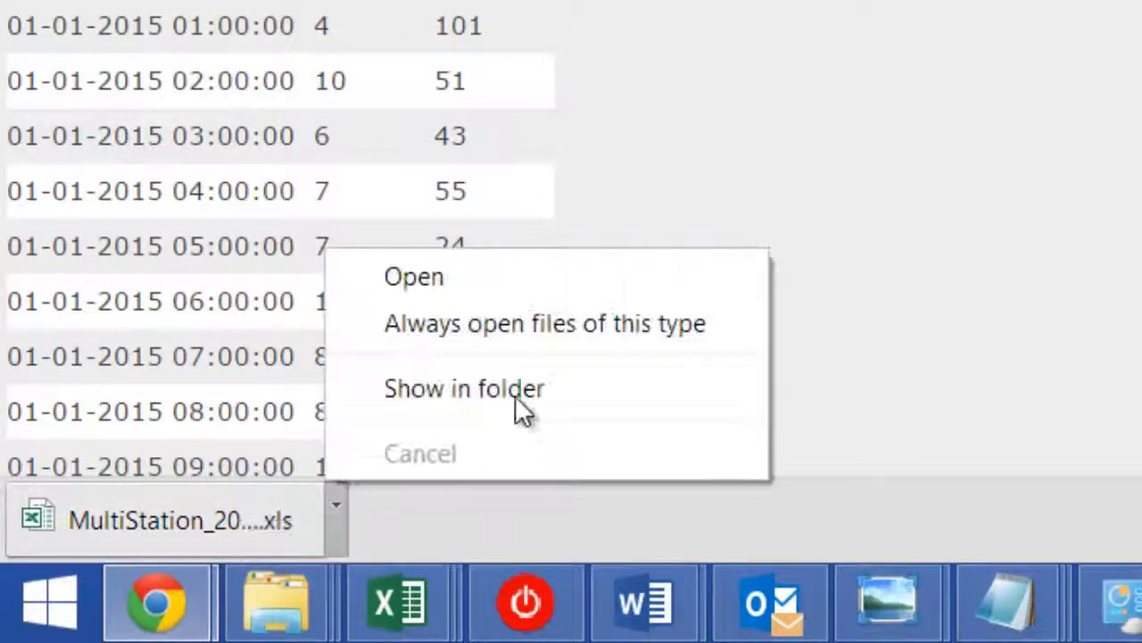
click(527, 393)
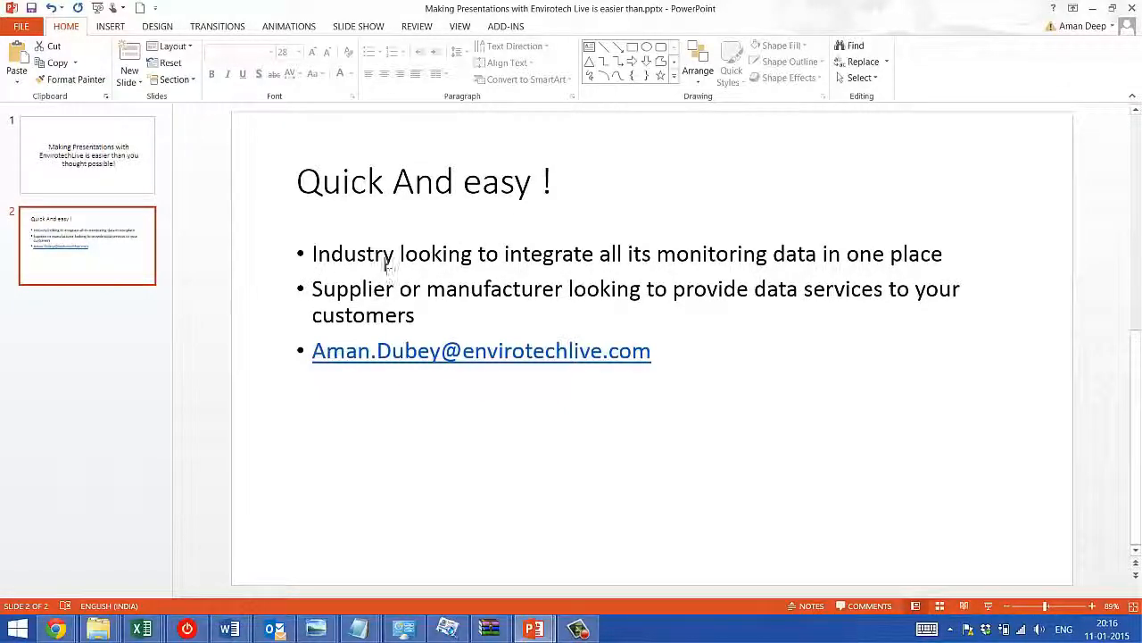
scroll(643, 288, up, 1)
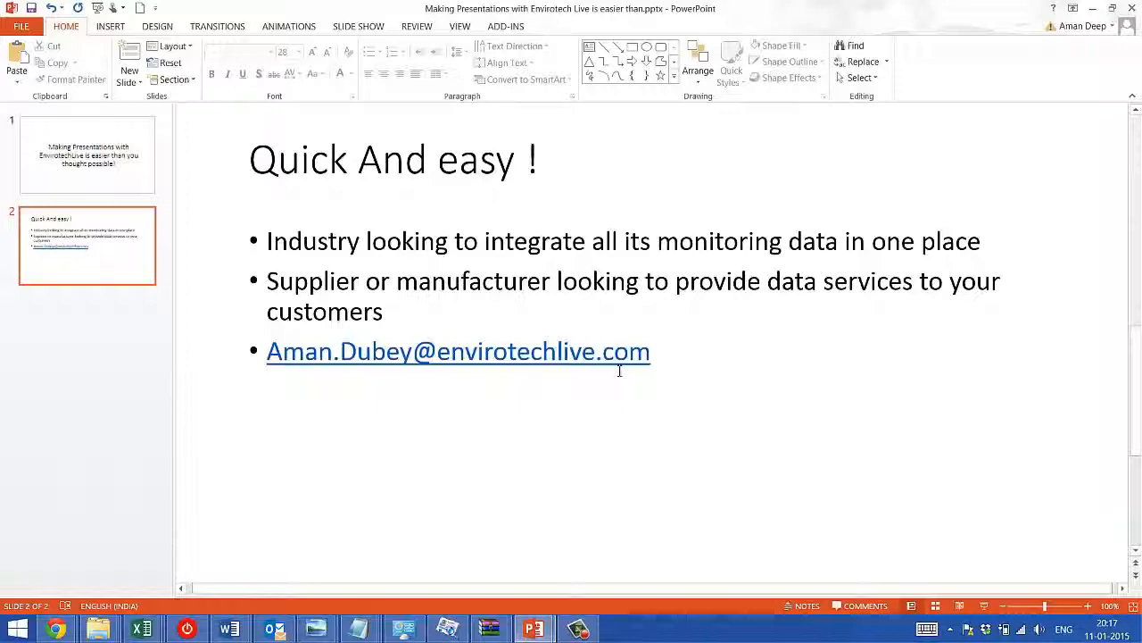
click(265, 284)
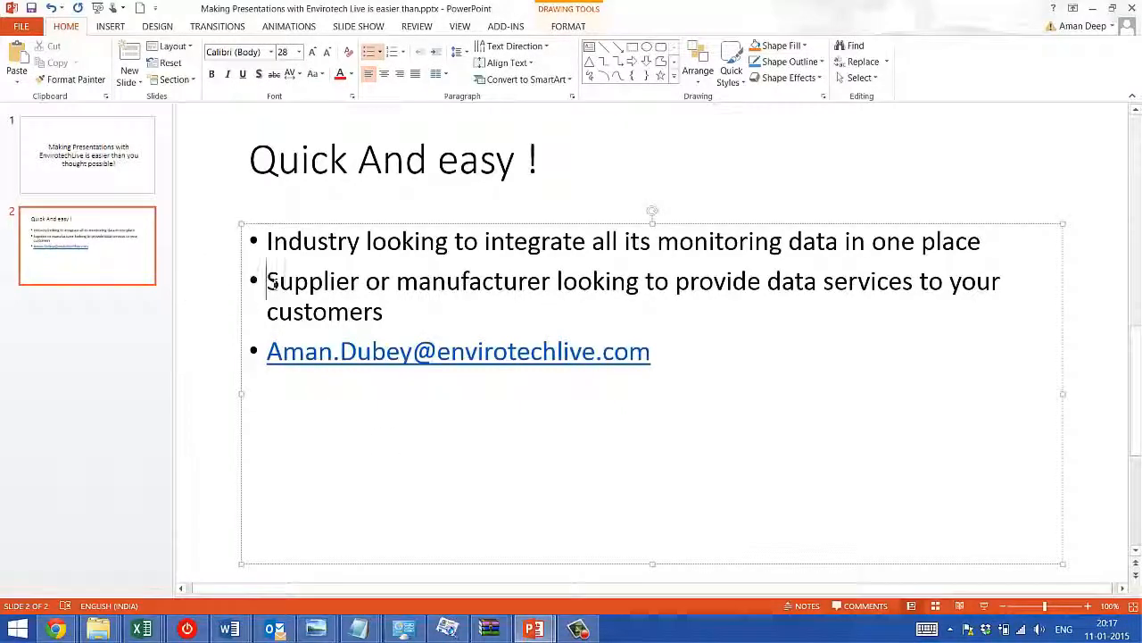
drag(277, 283, 434, 328)
click(432, 459)
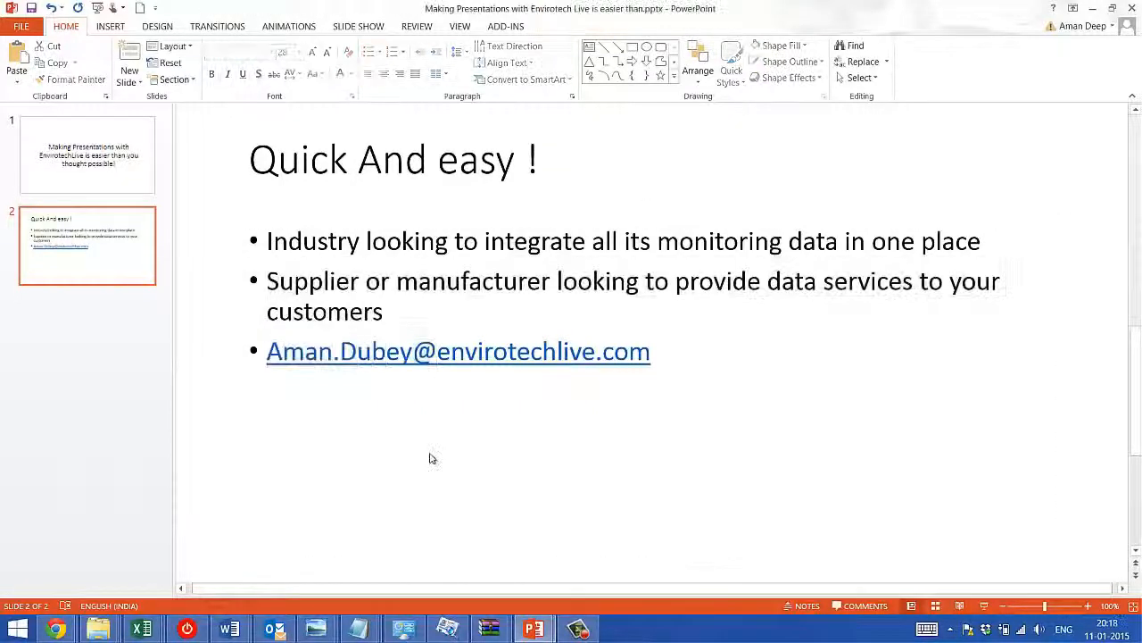